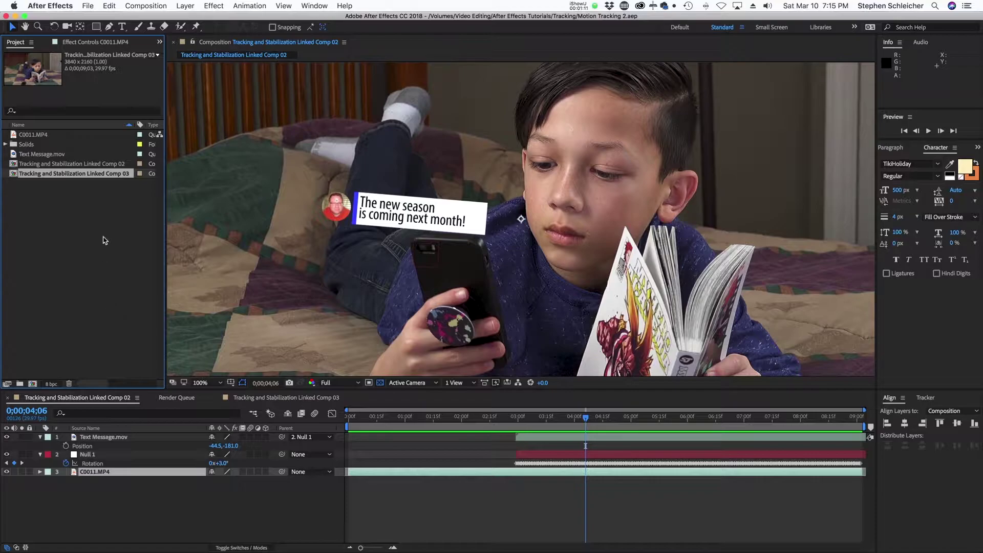
Step: Open C0011.MP4 in its own widened Footage viewer
click(18, 136)
double_click(18, 136)
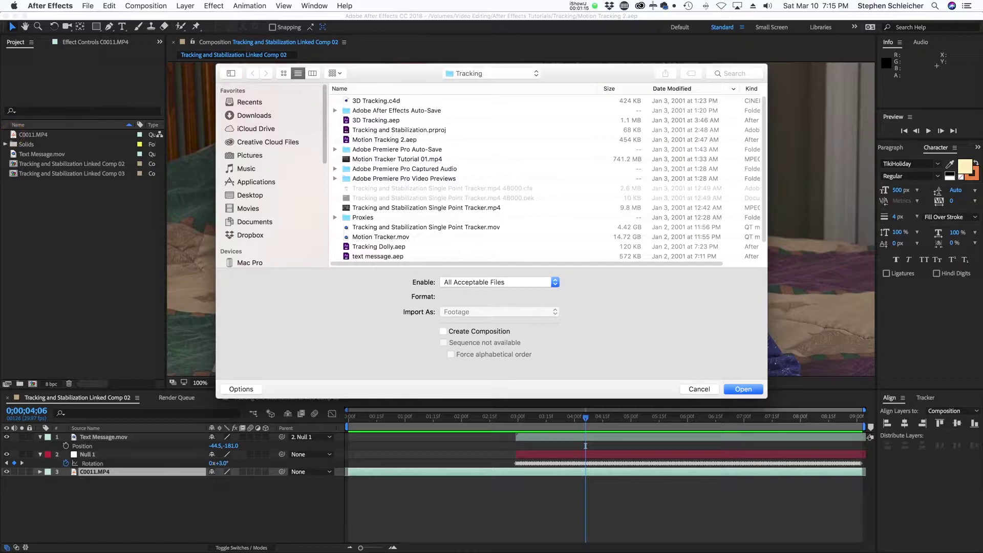
click(697, 389)
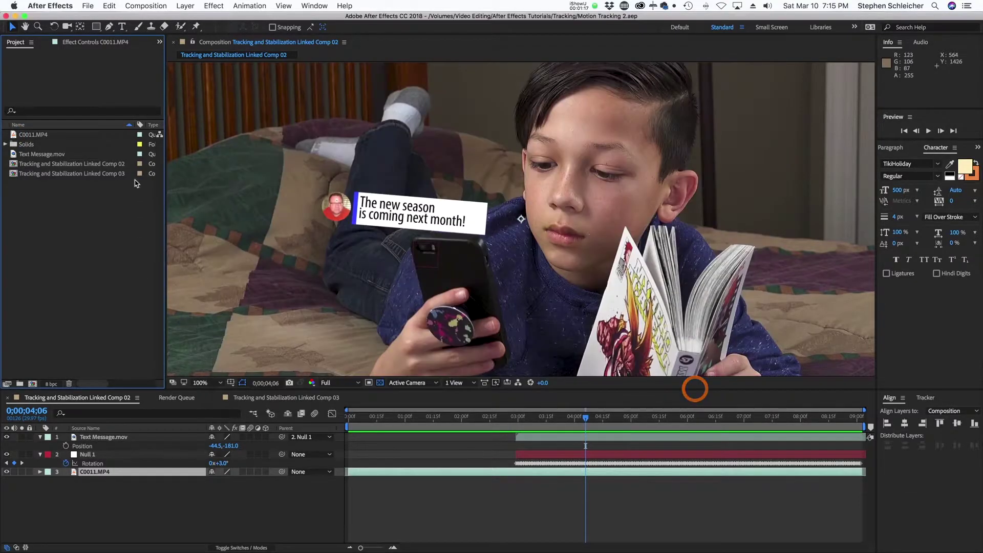
double_click(14, 135)
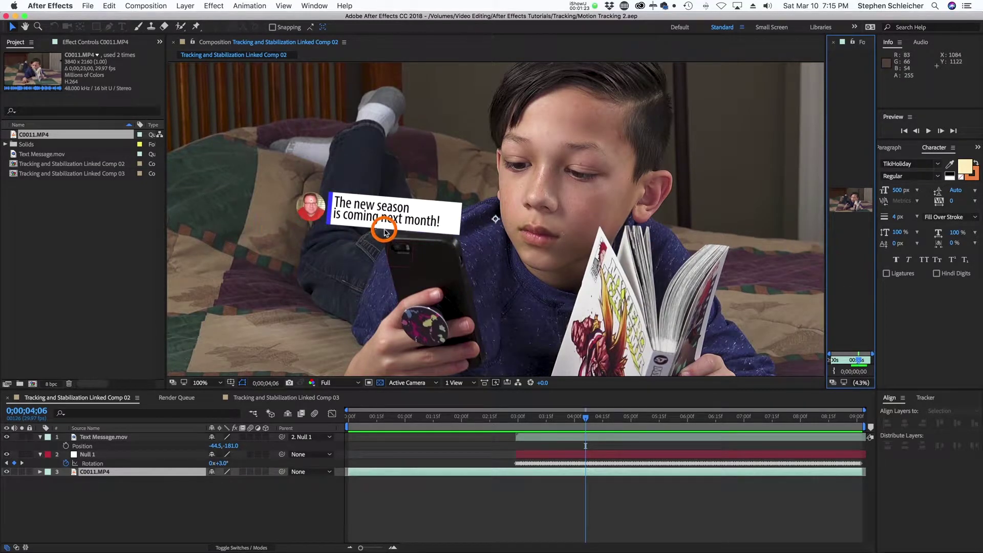
drag(826, 215, 333, 204)
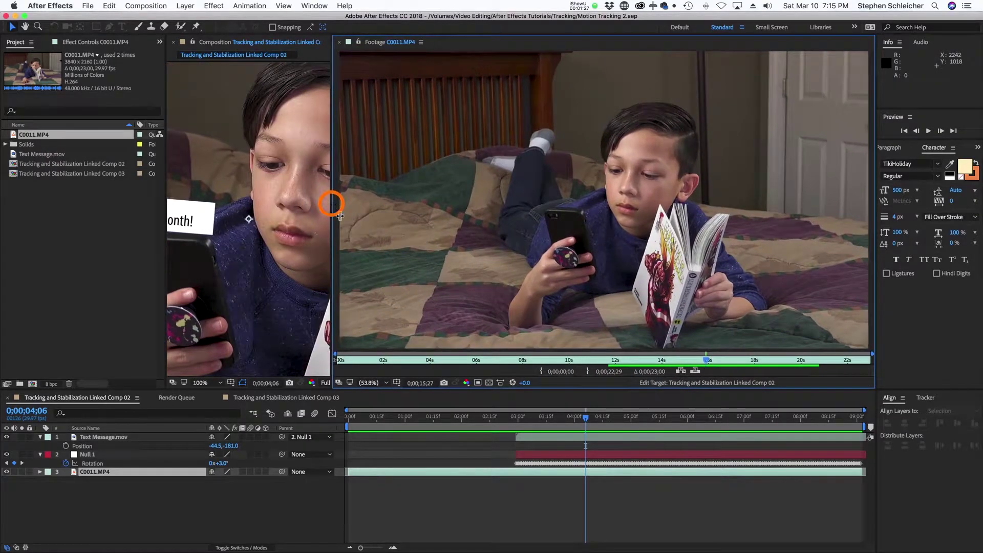
Step: Trim the footage to In 0;00;11;20 and Out 0;00;20;23, then close the viewer
mouse_move(707, 361)
mouse_down()
mouse_move(575, 362)
mouse_move(608, 363)
mouse_up()
click(541, 372)
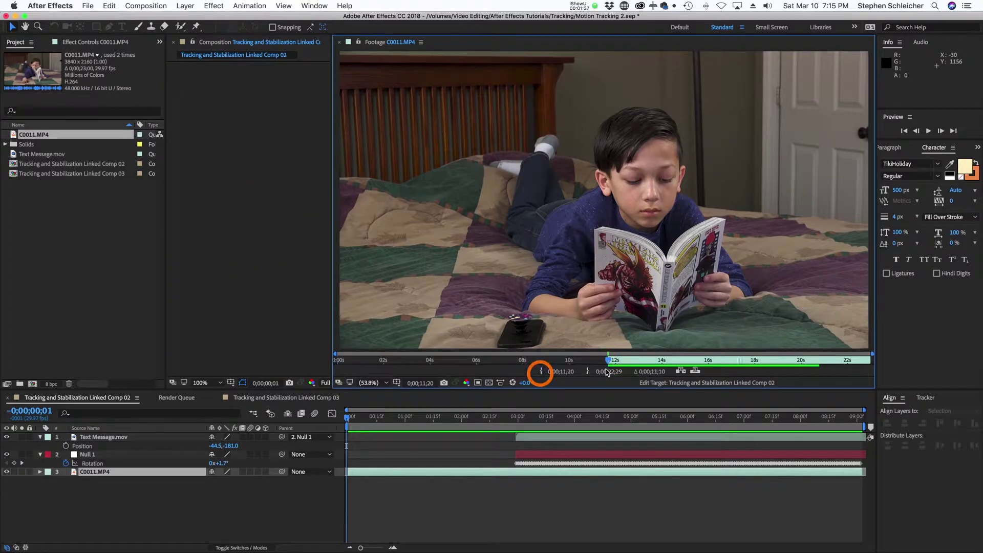
drag(344, 417, 879, 428)
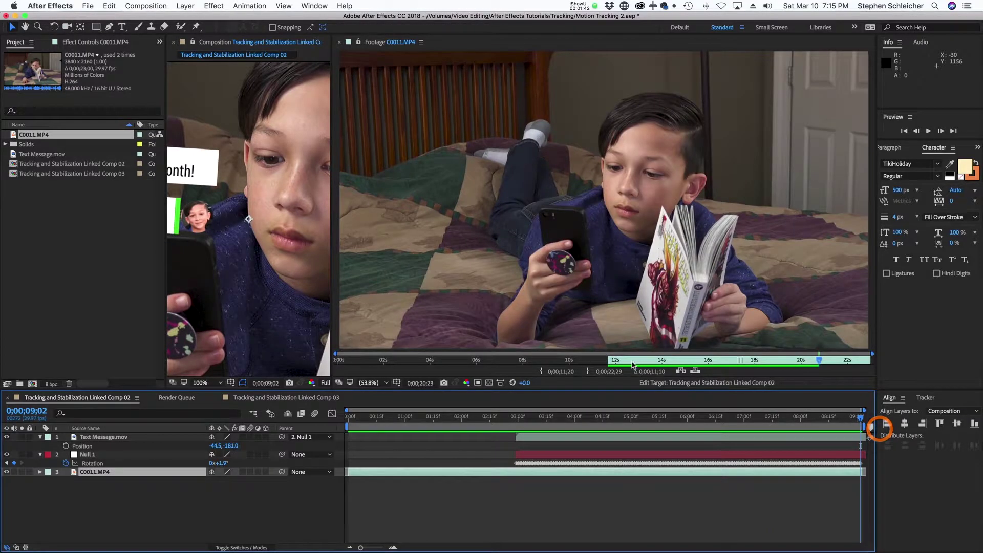
click(587, 371)
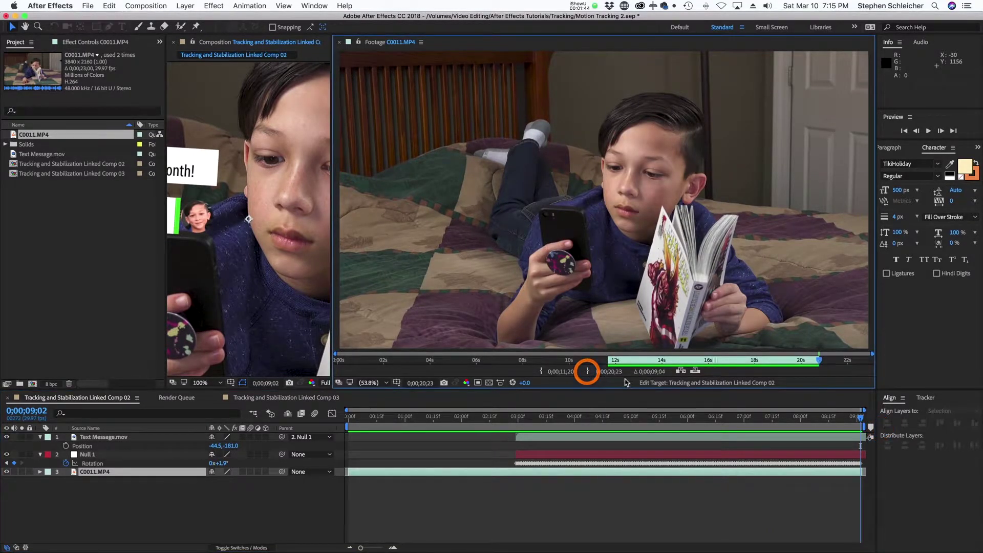
click(339, 44)
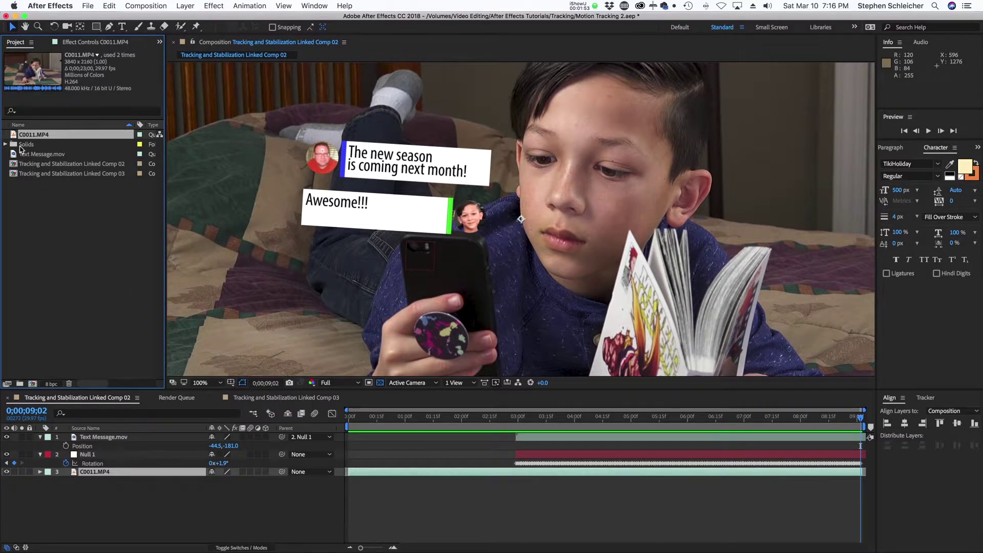
Step: Build a C0011 composition by dropping the trimmed C0011.MP4 onto New Composition
drag(13, 137, 32, 384)
drag(33, 384, 33, 385)
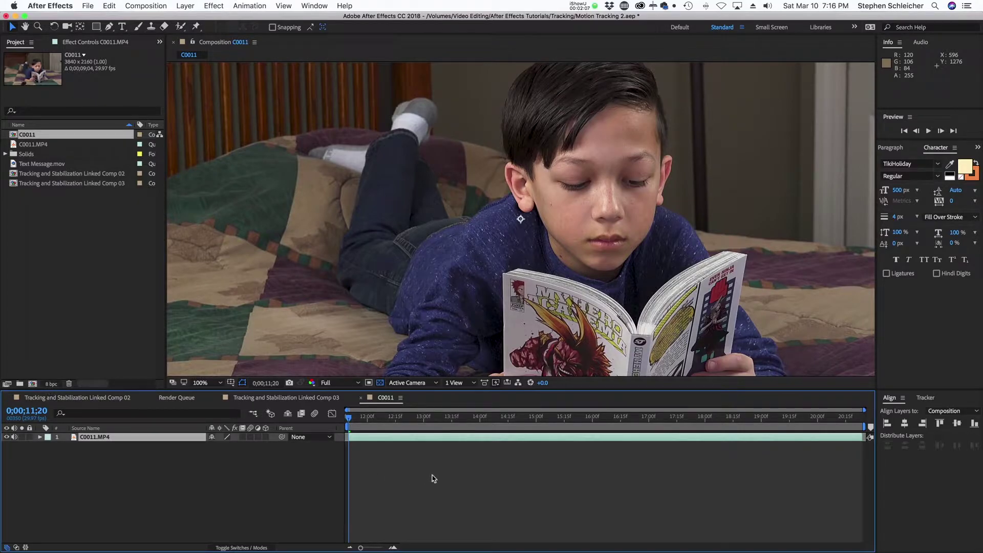
click(201, 382)
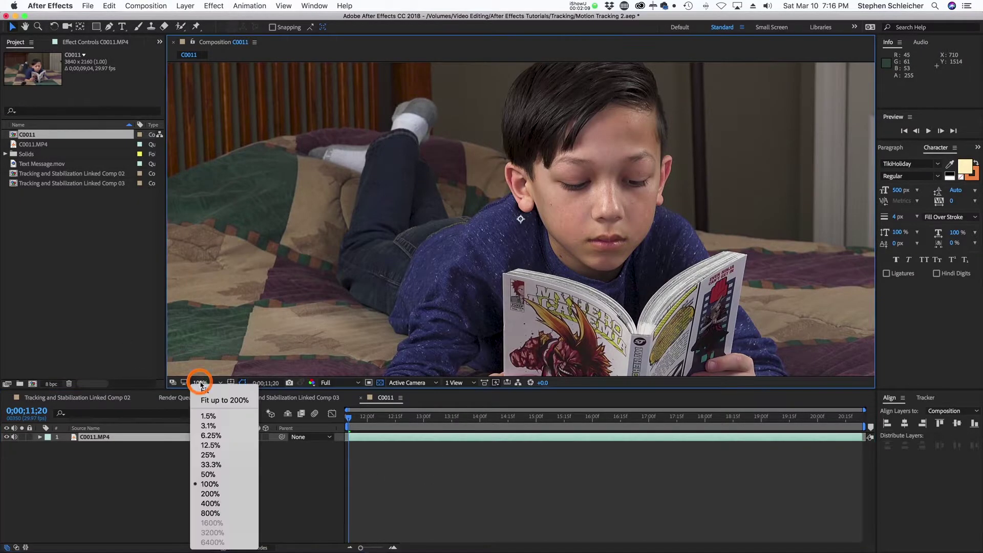
Step: Fit the viewer up to 200%, show the Tracker, go to about 0;00;15;00, and start Track Motion
click(218, 400)
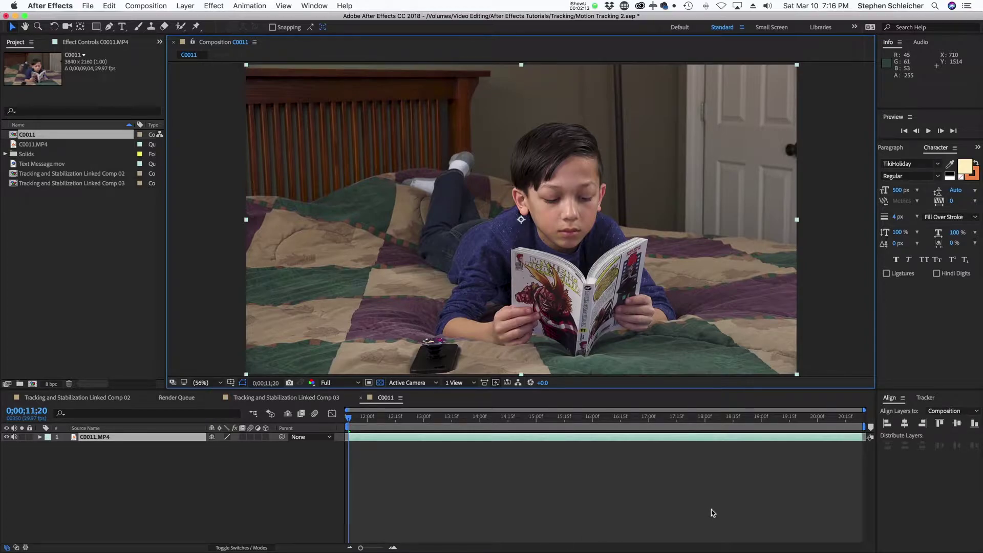
click(926, 398)
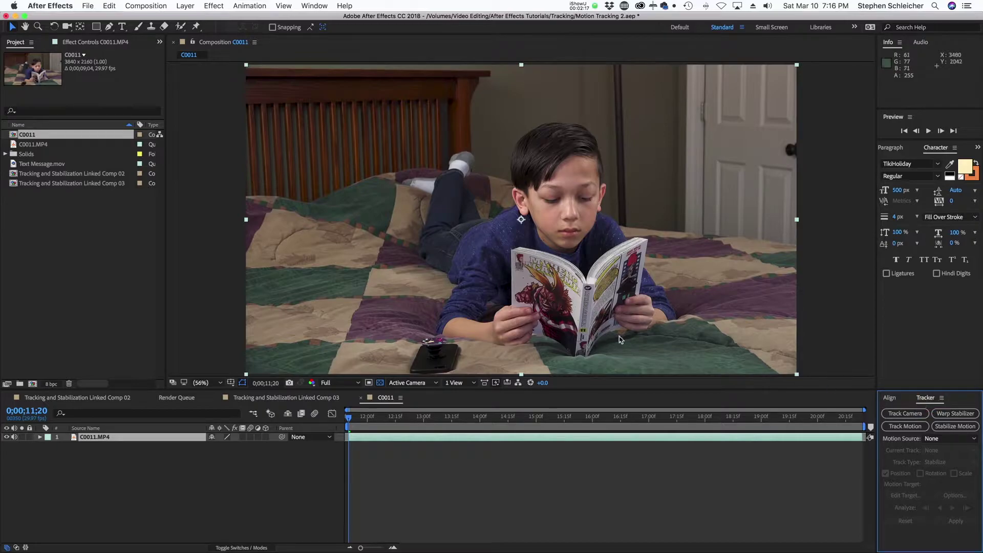
click(314, 5)
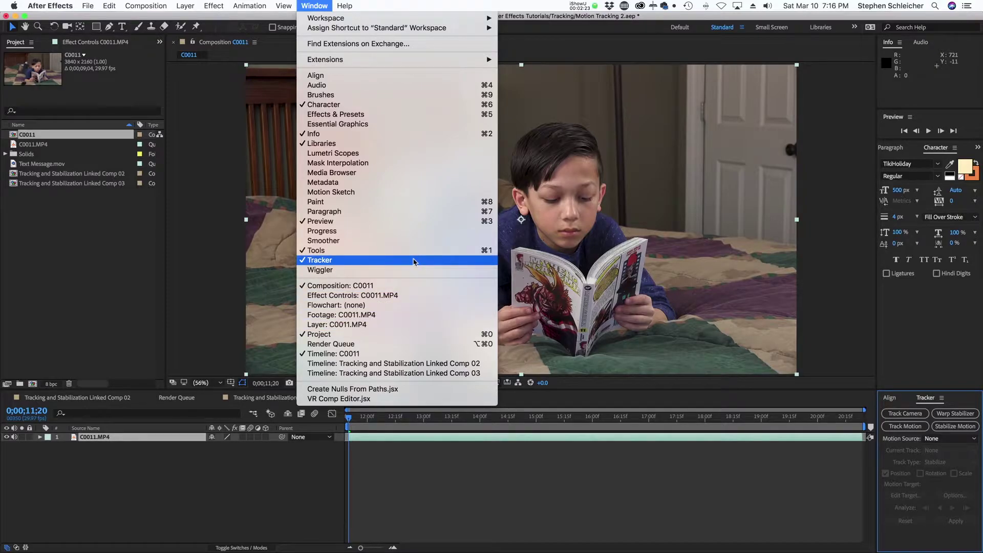
click(245, 525)
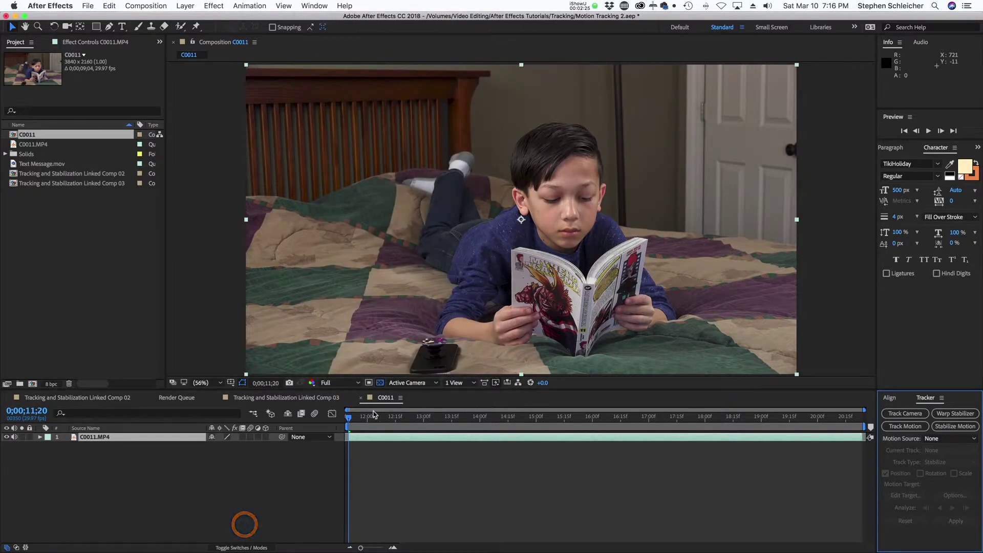
drag(374, 415, 523, 428)
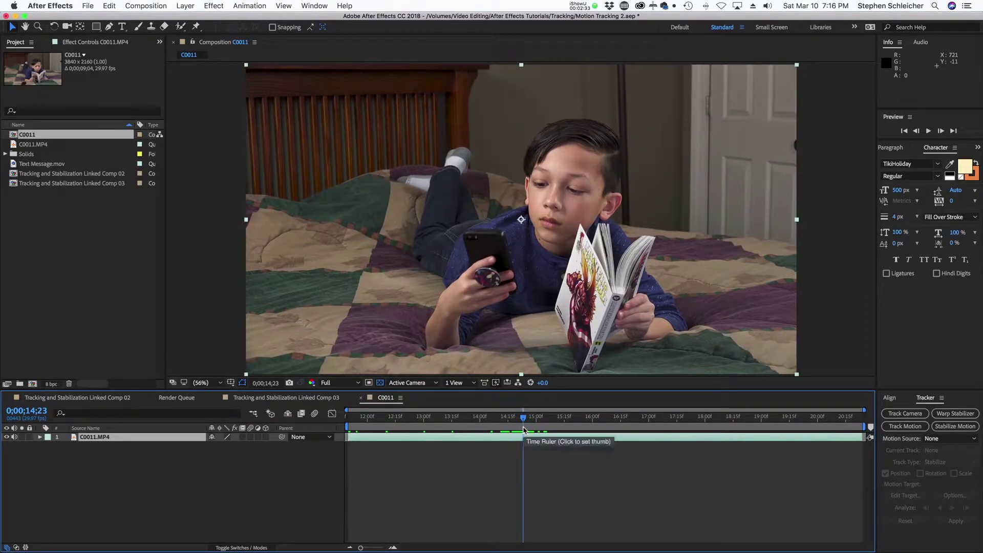
click(911, 430)
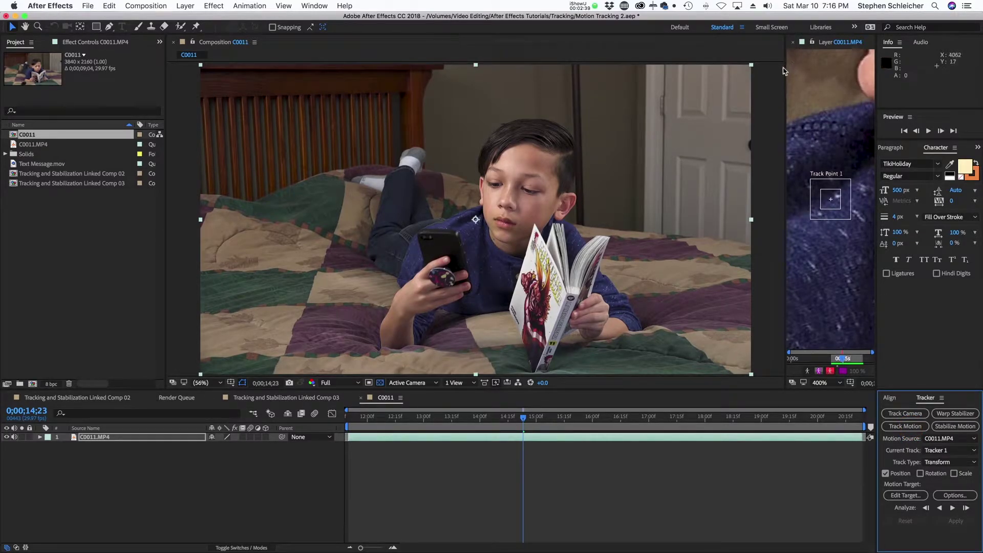
Step: Close the Composition tab and enable Scale tracking alongside Position in Tracker 1
click(174, 42)
scroll(389, 165, down, 4)
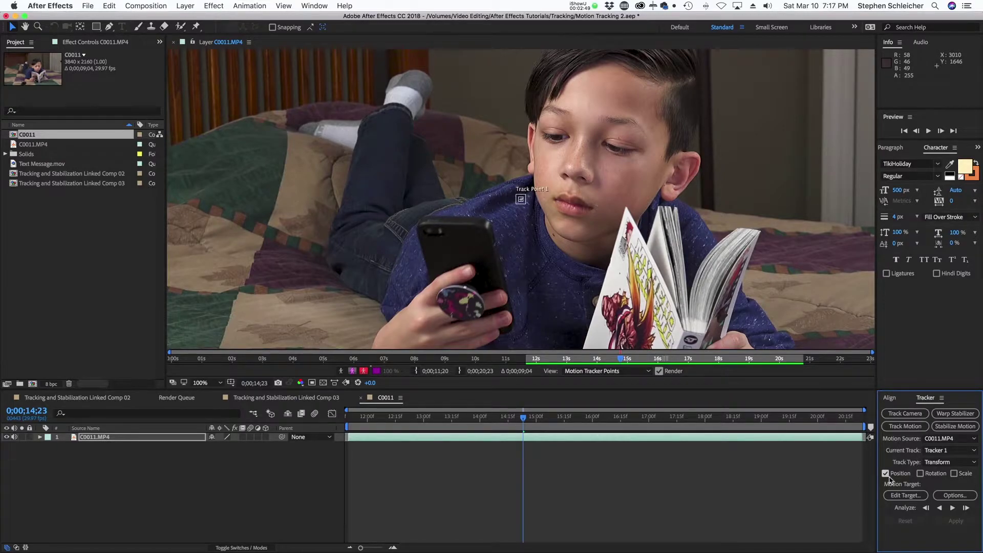
click(953, 473)
Step: Place Track Points 1 and 2 along the phone's top edge
scroll(518, 213, up, 1)
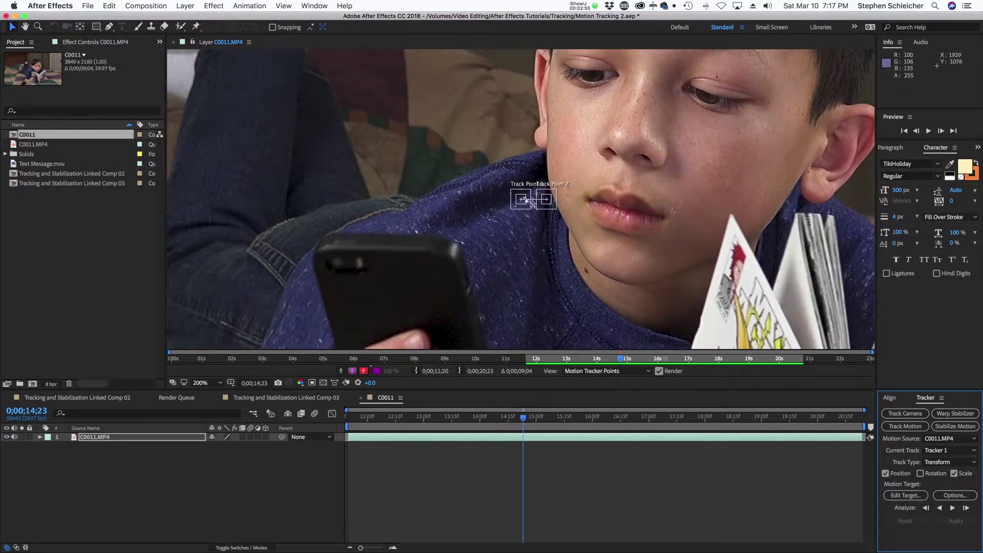
drag(523, 199, 322, 248)
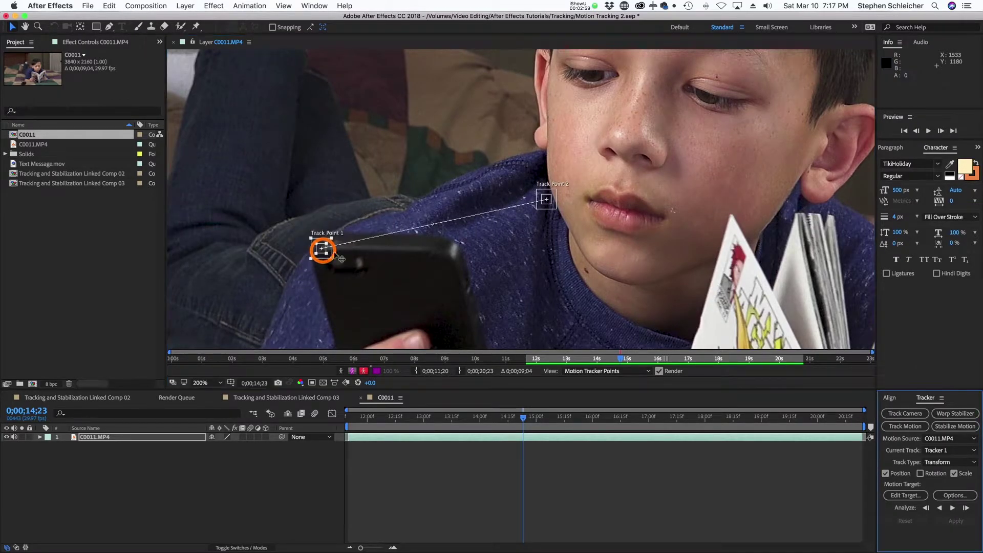
drag(553, 208, 443, 265)
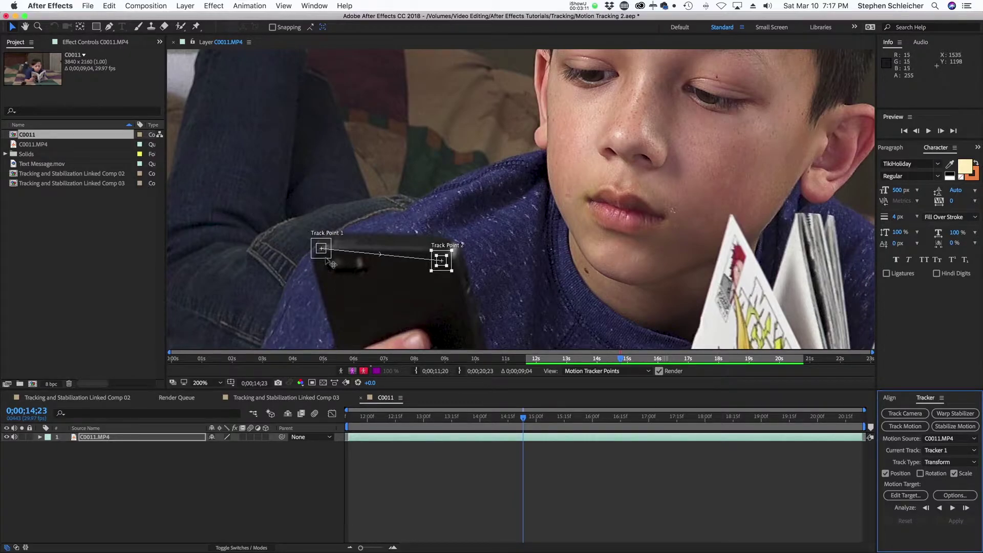
Step: Enlarge Track Point 1's feature and search boxes and move its attach point to the phone's corner
drag(325, 256, 386, 238)
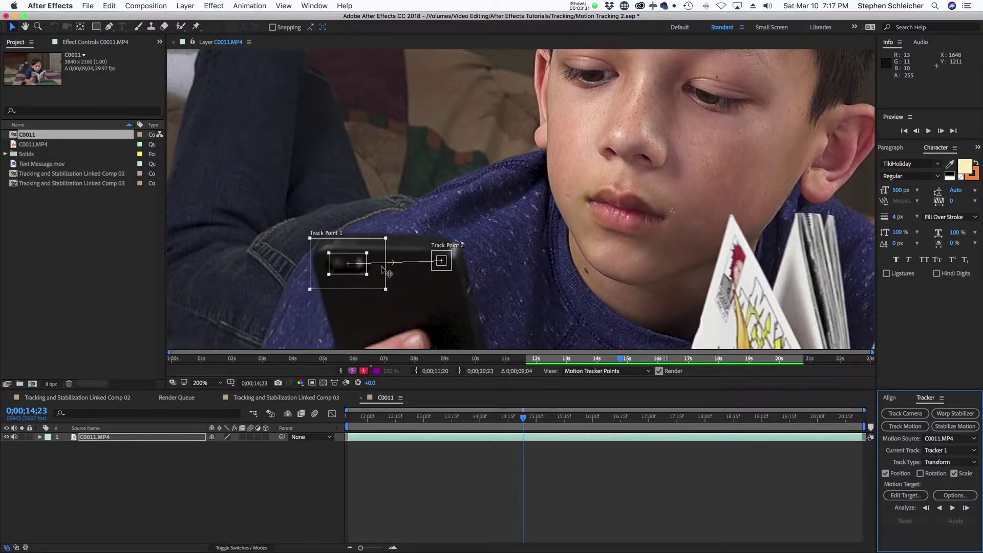
scroll(385, 271, up, 2)
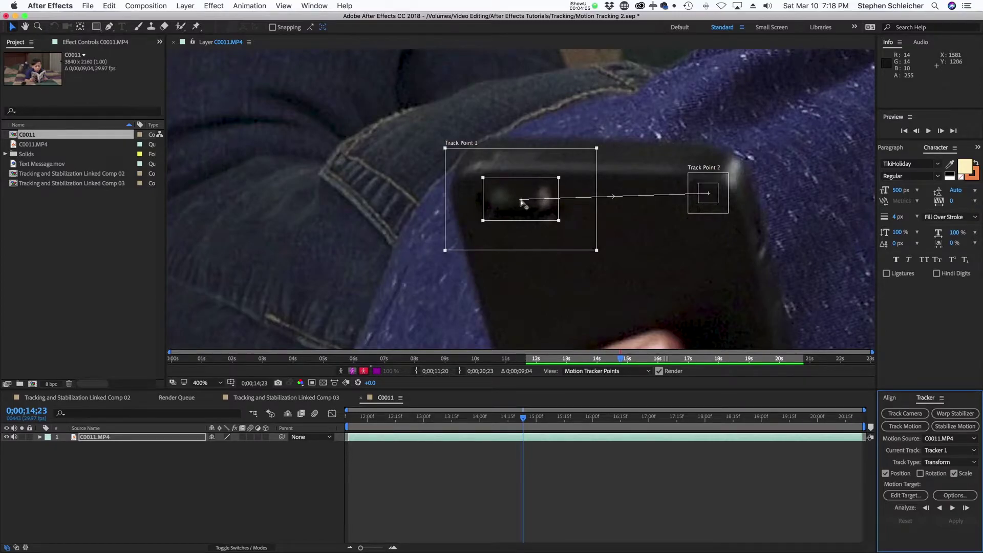
drag(521, 202, 464, 168)
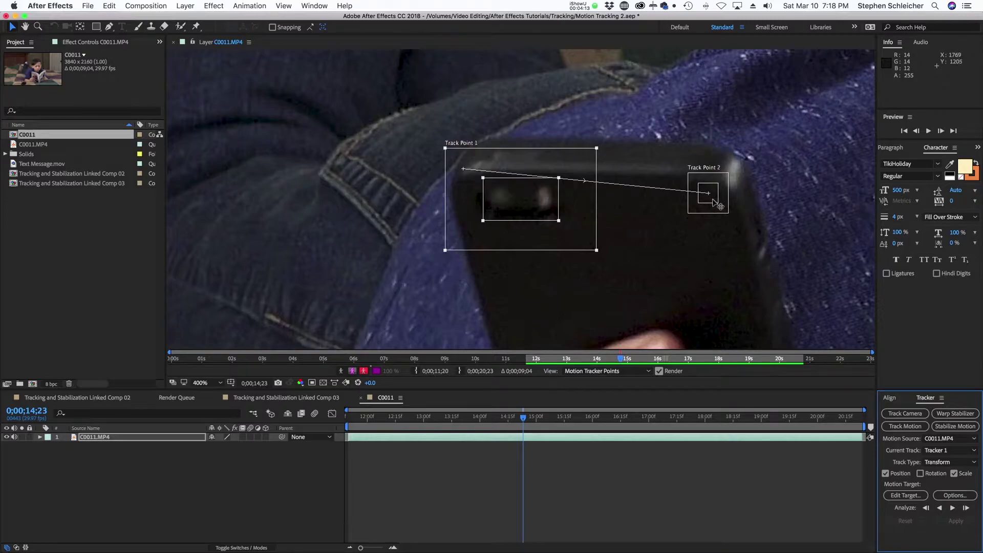
Step: Move Track Point 2 onto the right glint, widen its search box, and nudge Track Point 1's attach point
drag(714, 201, 737, 186)
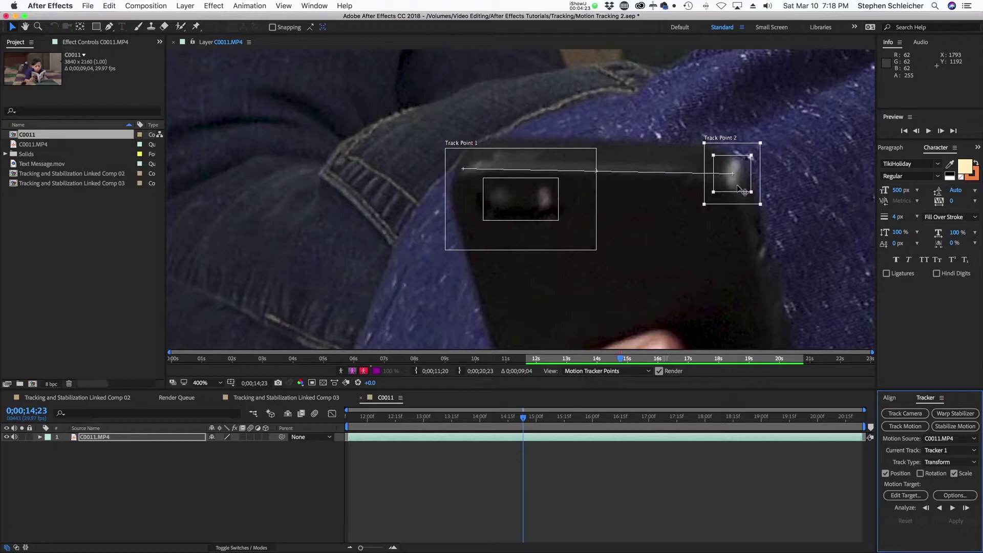
drag(703, 204, 694, 209)
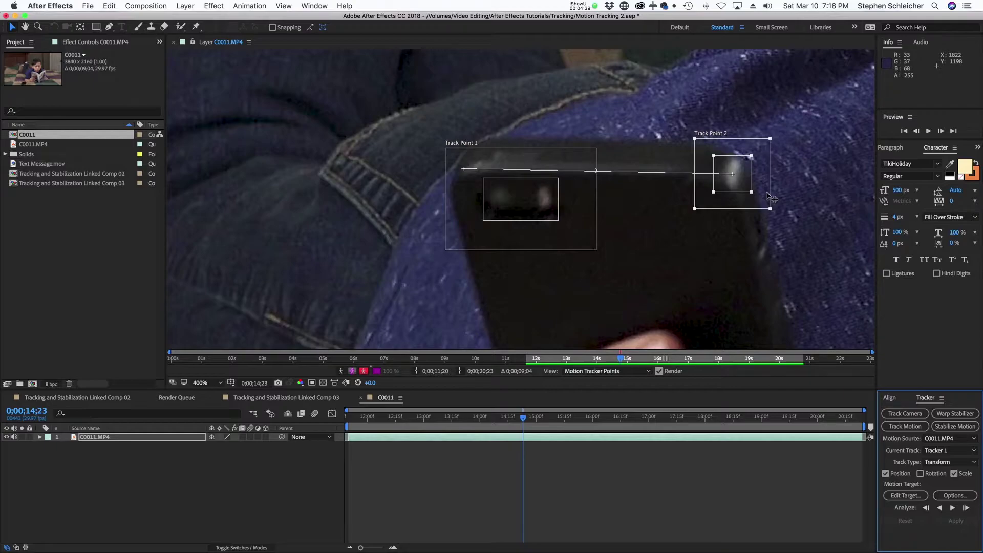
click(460, 172)
drag(460, 171, 458, 170)
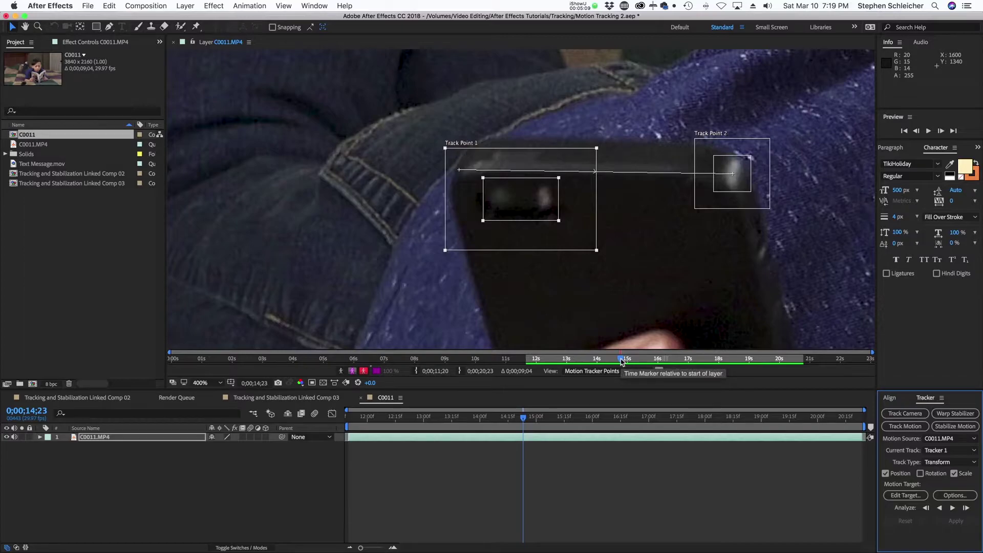
scroll(624, 328, down, 4)
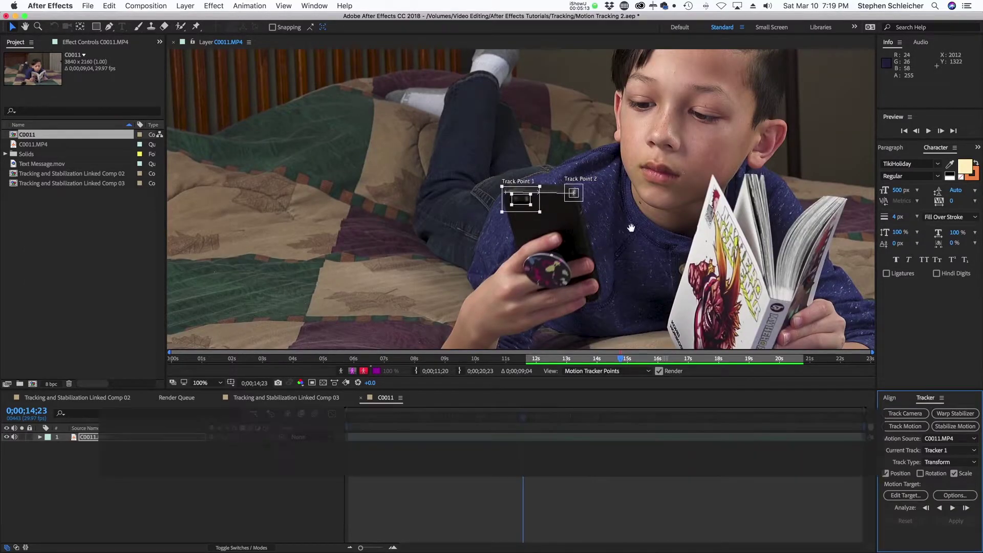
Step: Center the phone in the layer view and analyze both points forward to about 0;00;17;06
drag(601, 228, 526, 258)
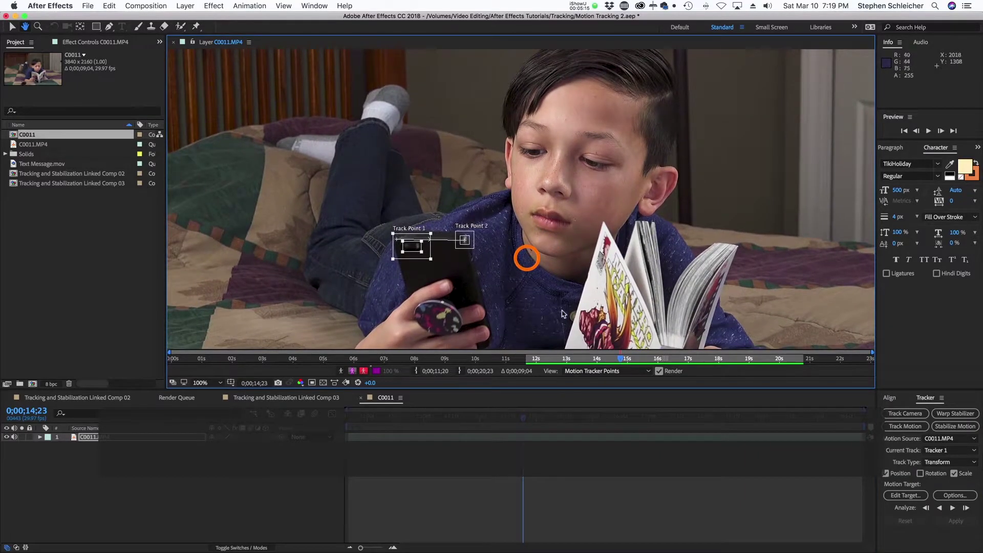
scroll(481, 292, up, 1)
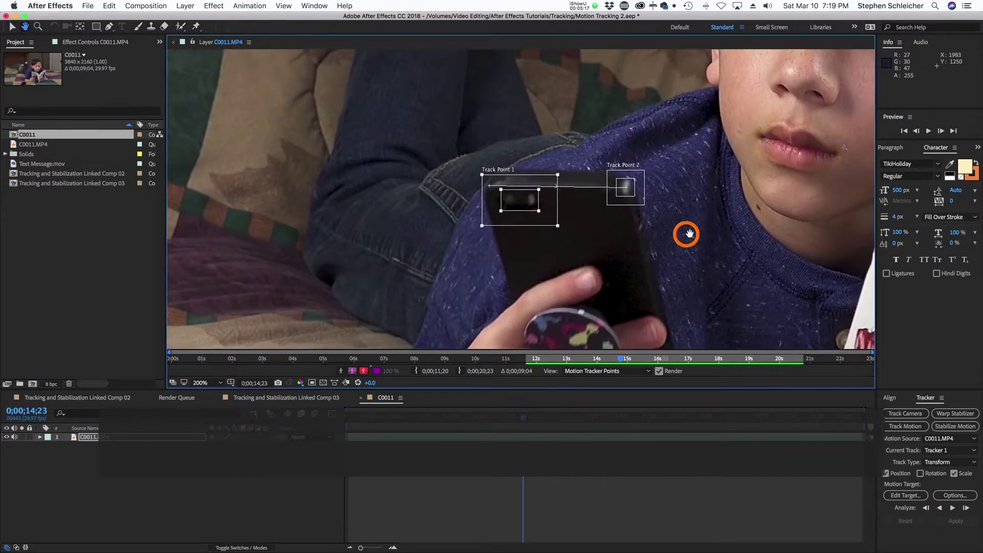
drag(687, 232, 612, 248)
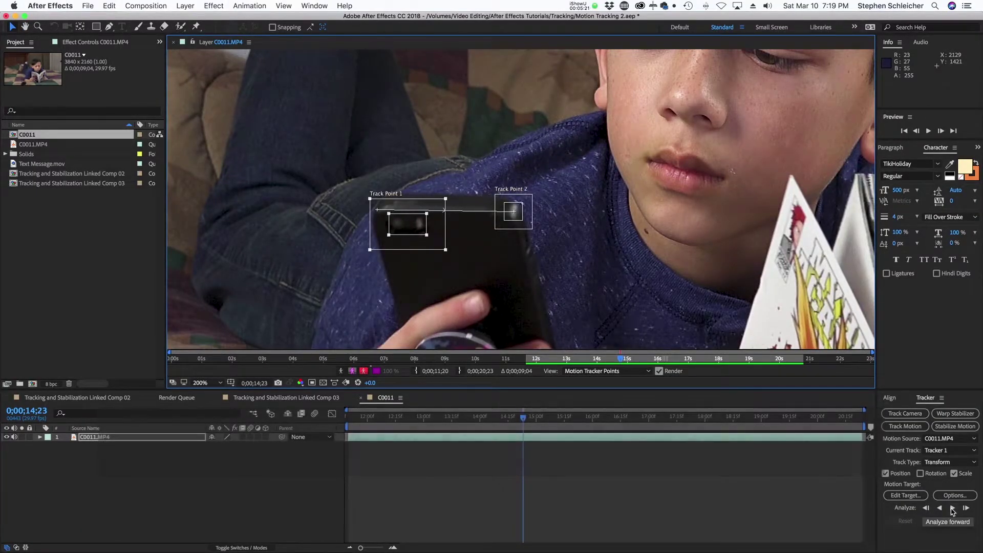
click(952, 508)
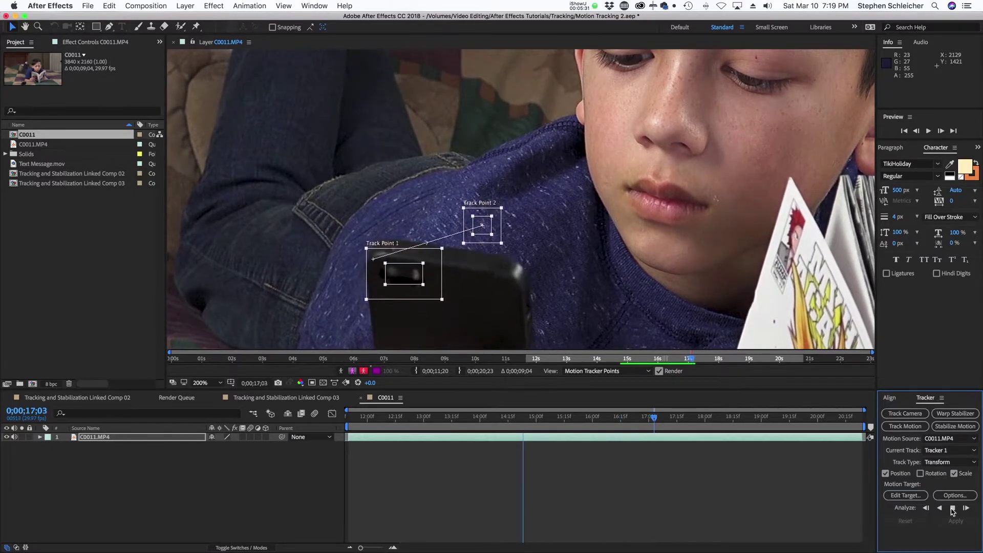
click(952, 508)
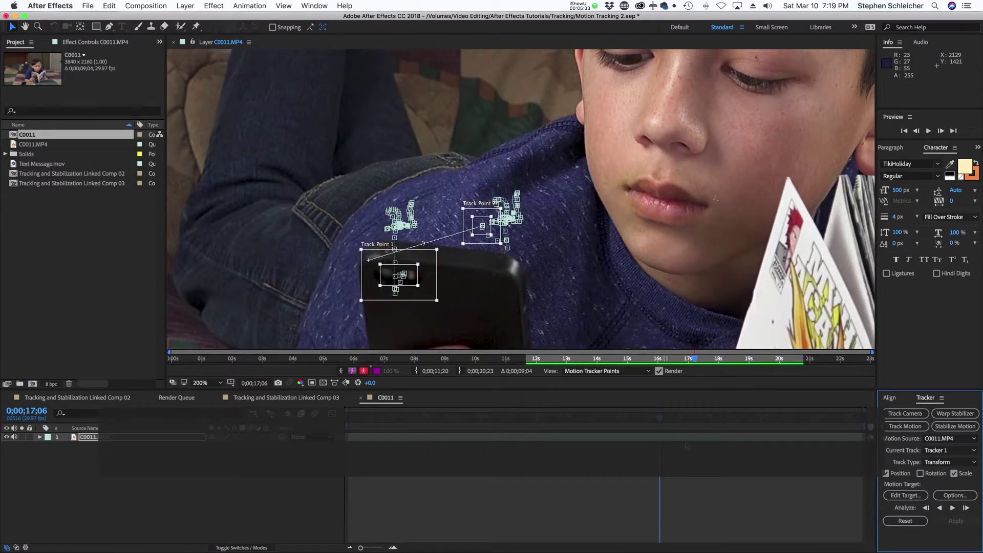
Step: Return to frame 16;23 and enlarge Track Point 2's feature and search areas, undoing a slip
drag(647, 417, 633, 419)
scroll(496, 255, up, 3)
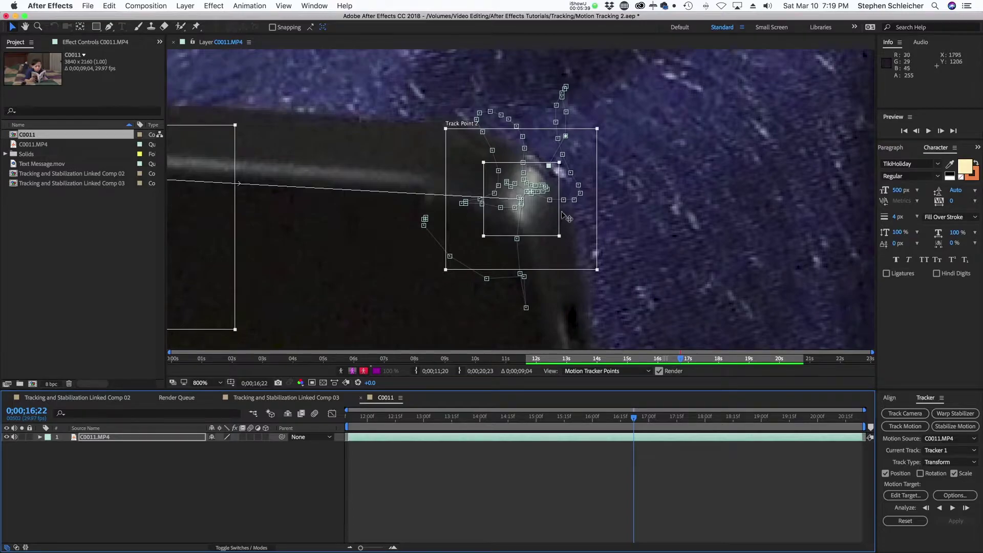
drag(559, 163, 562, 160)
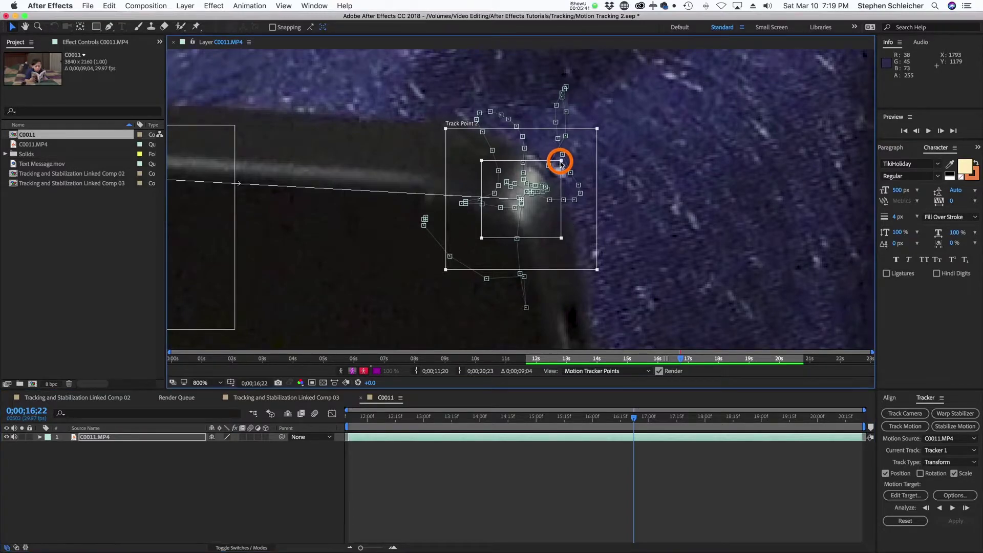
drag(634, 417, 635, 417)
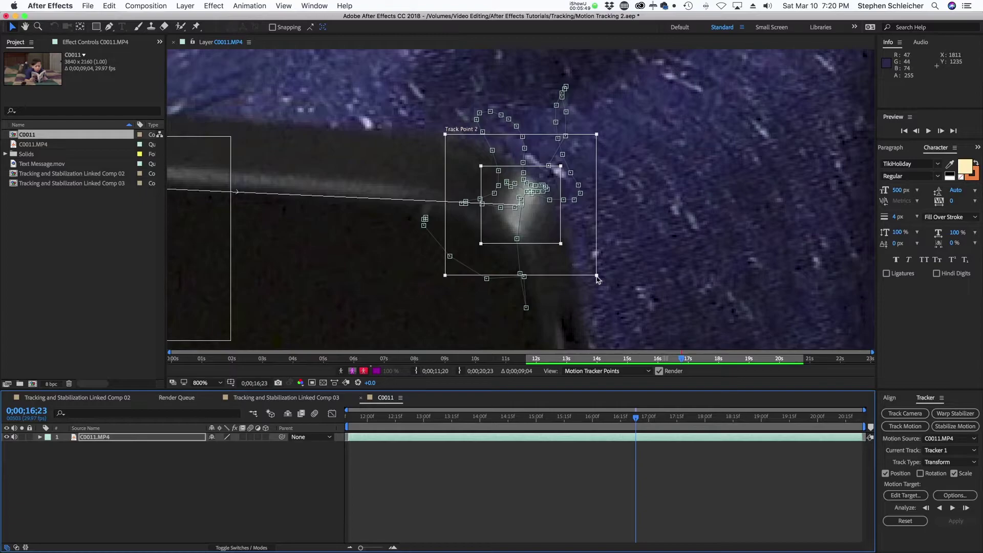
drag(597, 277, 602, 296)
mouse_move(578, 263)
mouse_down()
mouse_move(582, 271)
mouse_move(582, 261)
mouse_up()
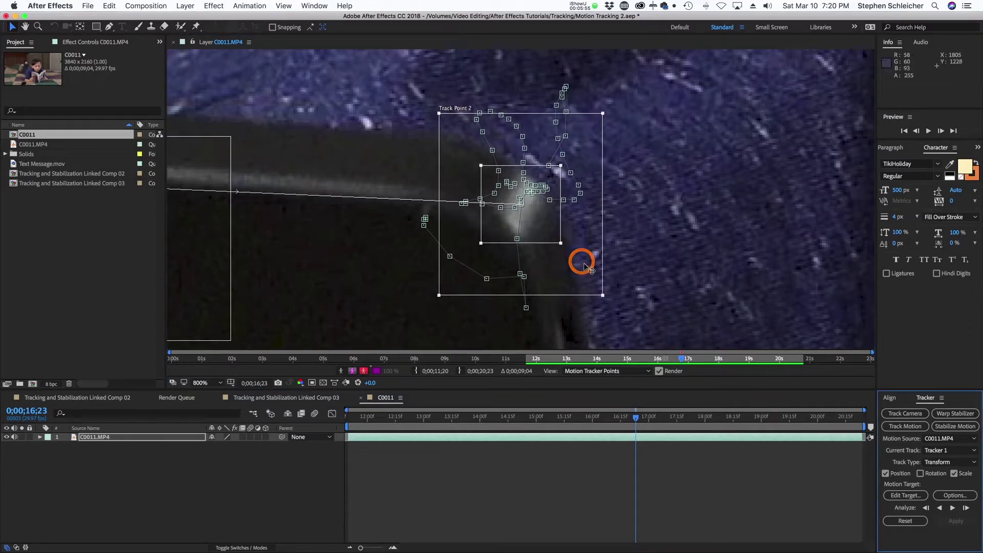
key(super+z)
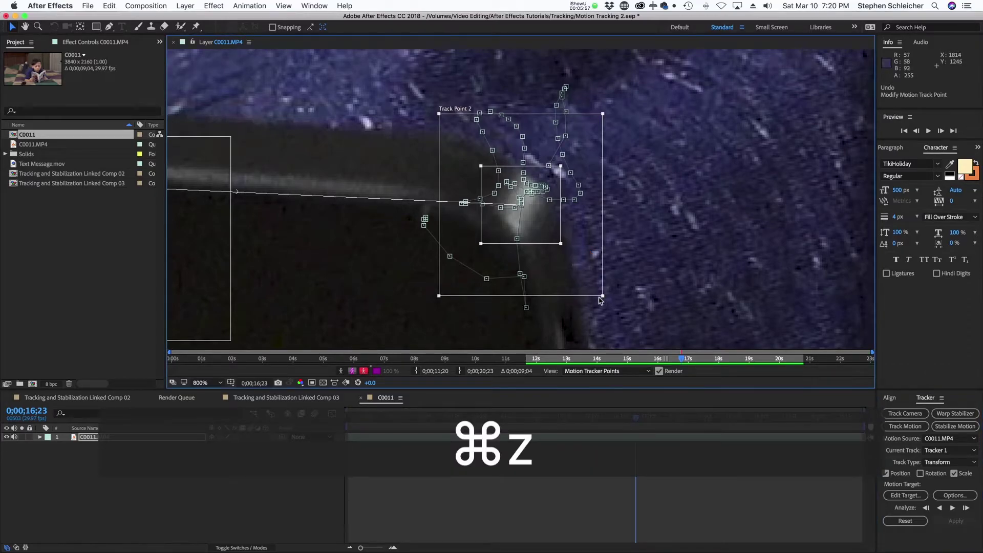
Step: Reselect Track Point 2, widen its search area down and left, and zoom back to 200%
click(596, 297)
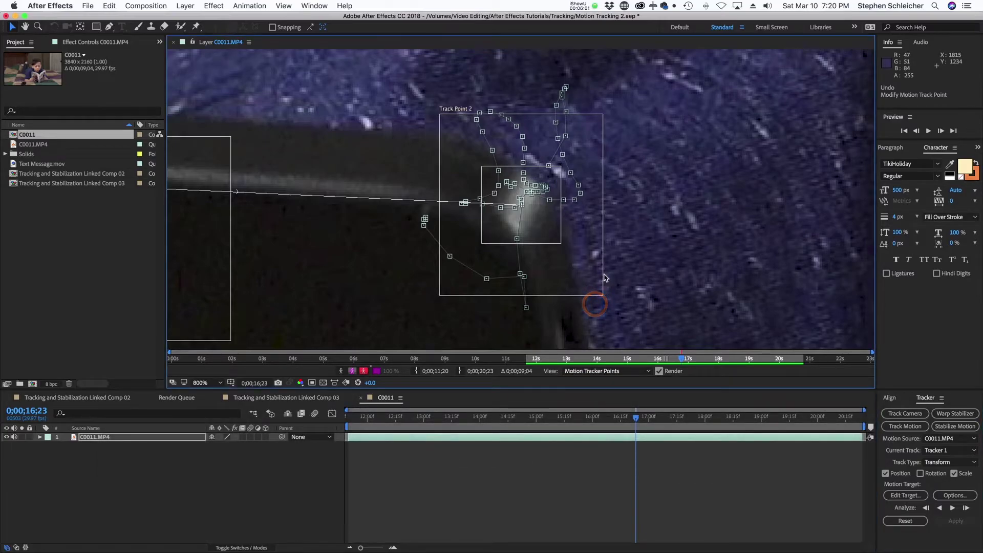
click(603, 274)
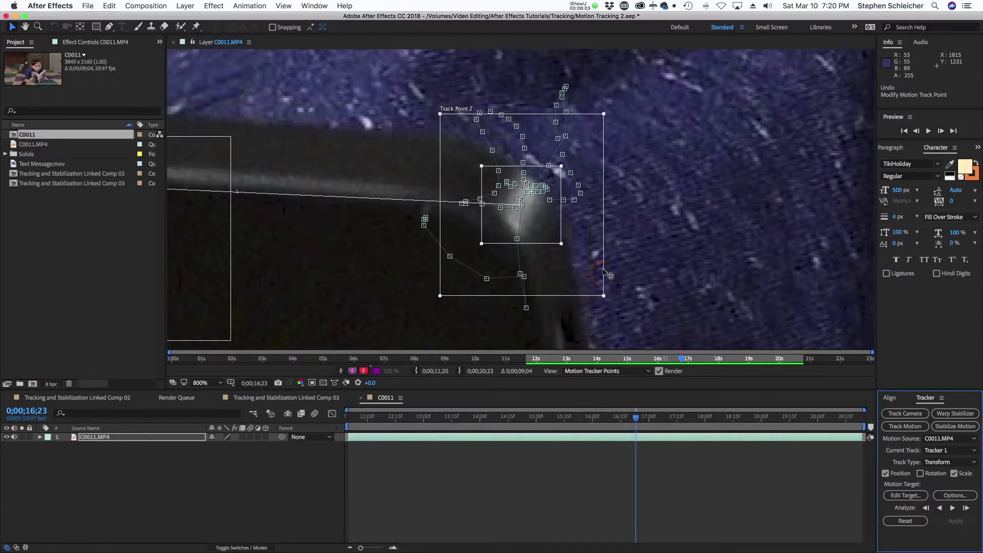
mouse_move(602, 268)
mouse_down()
mouse_move(593, 281)
mouse_move(599, 265)
mouse_up()
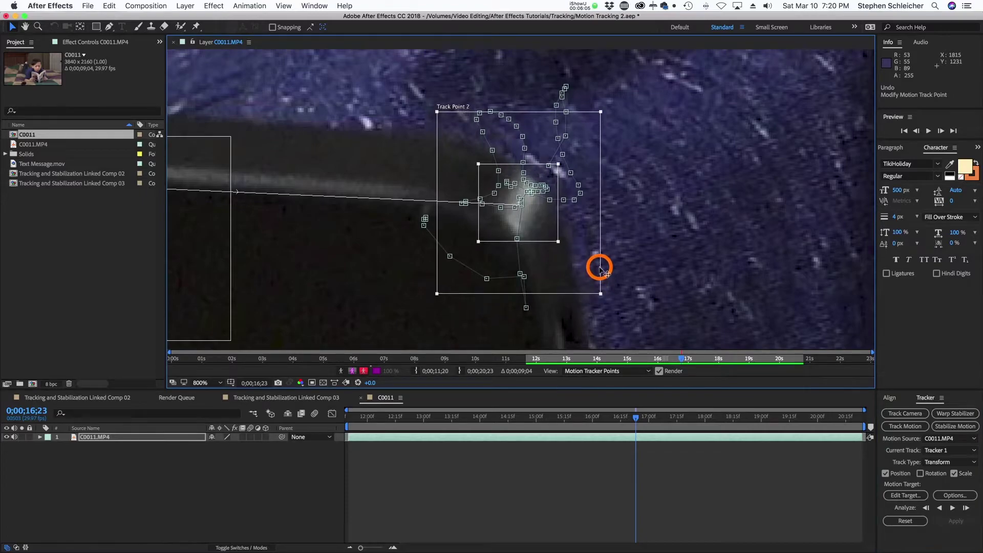
key(super+z)
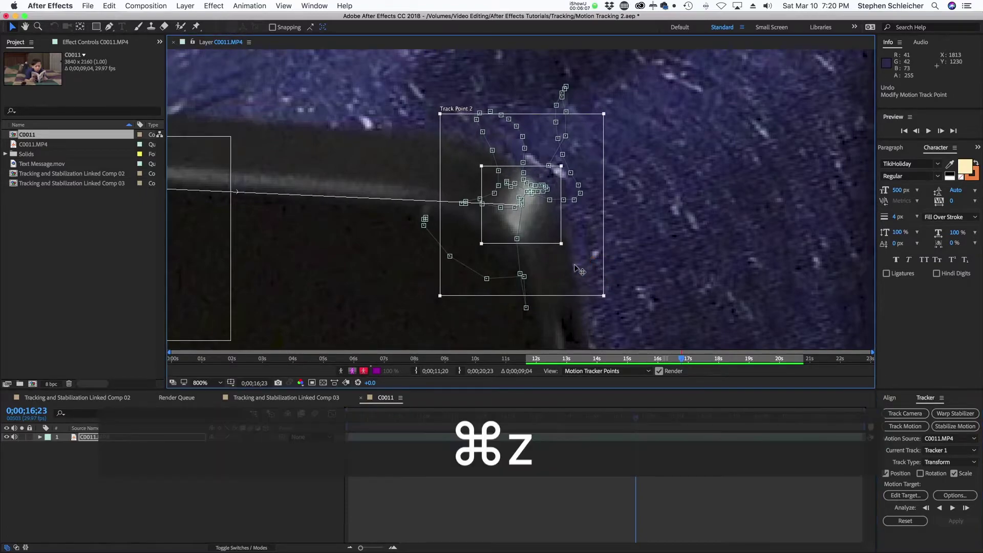
click(491, 131)
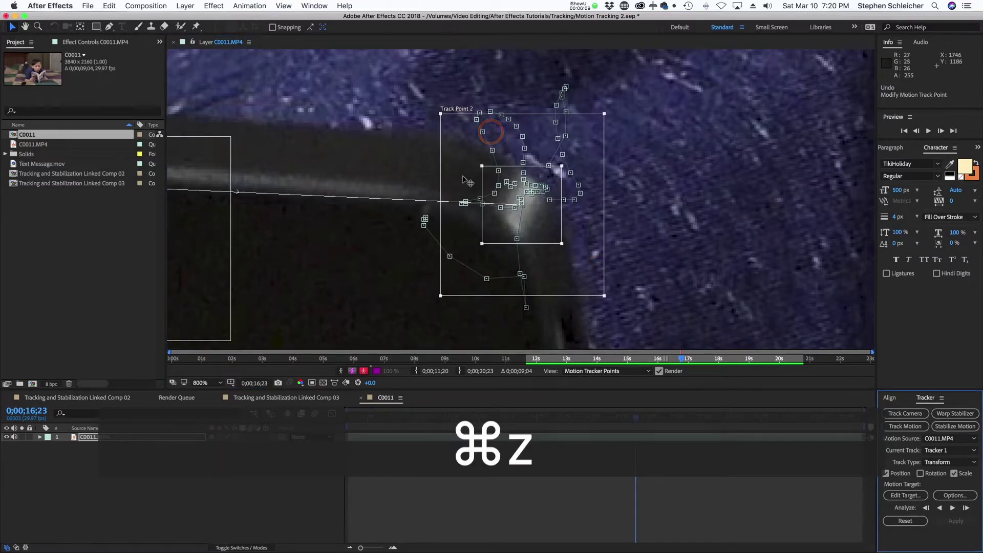
click(498, 155)
click(536, 113)
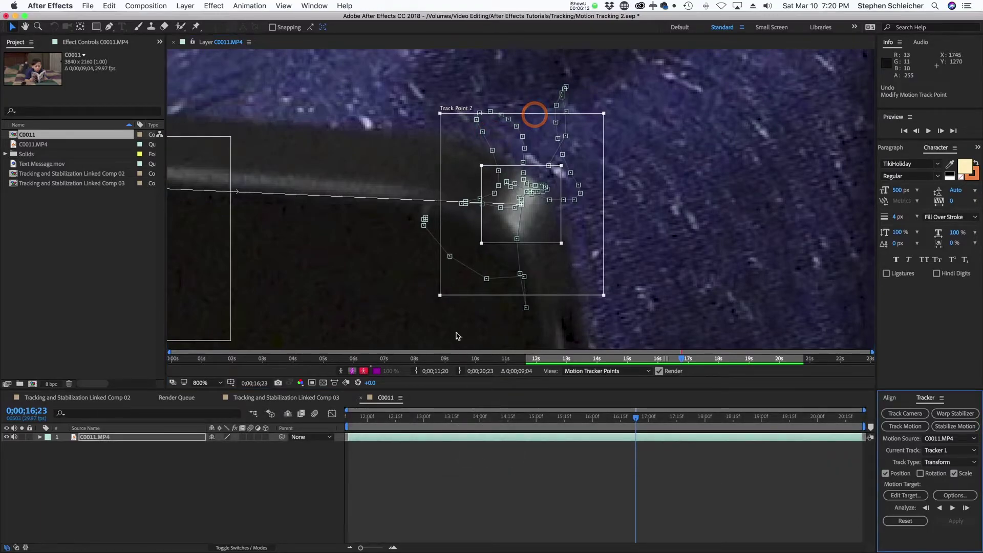
drag(440, 295, 433, 306)
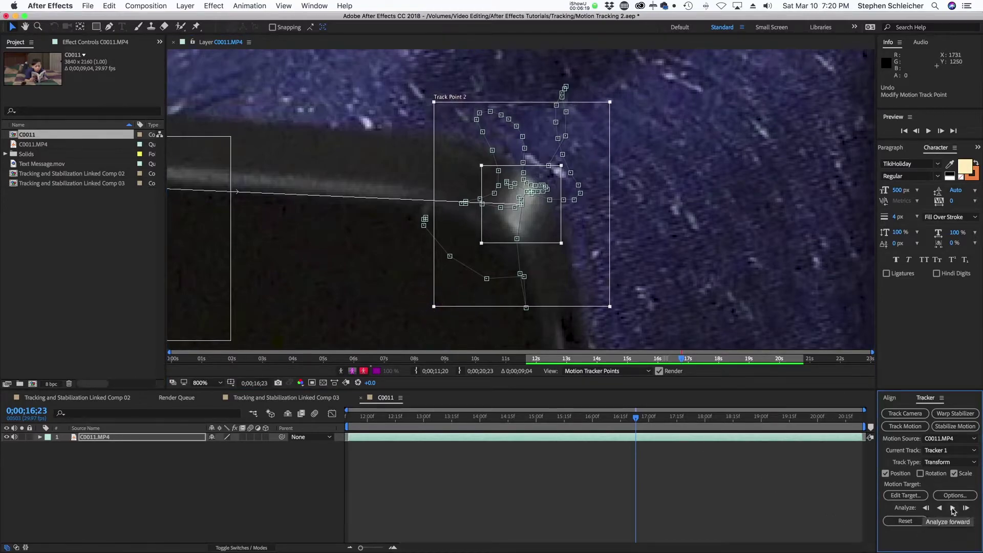
key(comma)
key(comma)
key(comma)
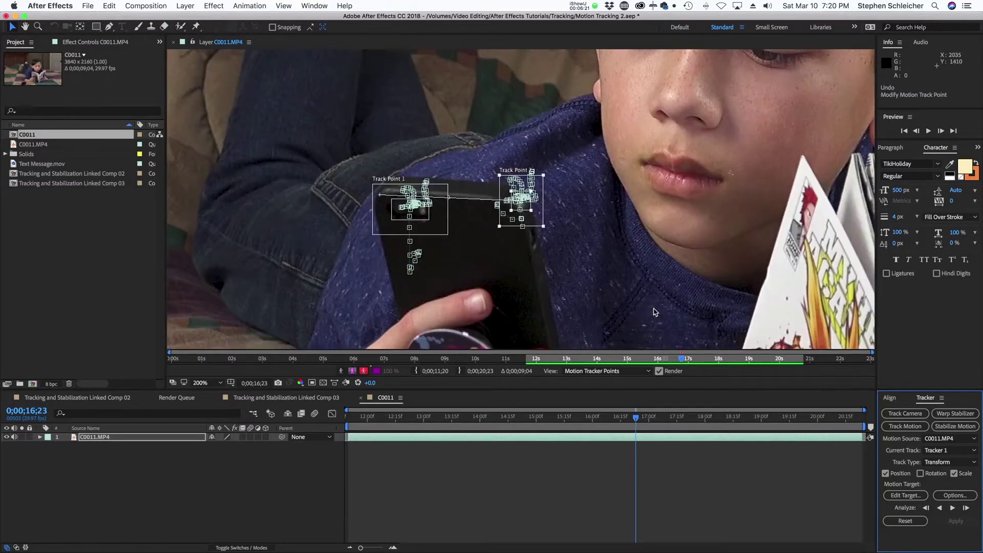
Step: Resume Analyze Forward to track both points through 0;00;20;23, then scrub back over the result
click(953, 509)
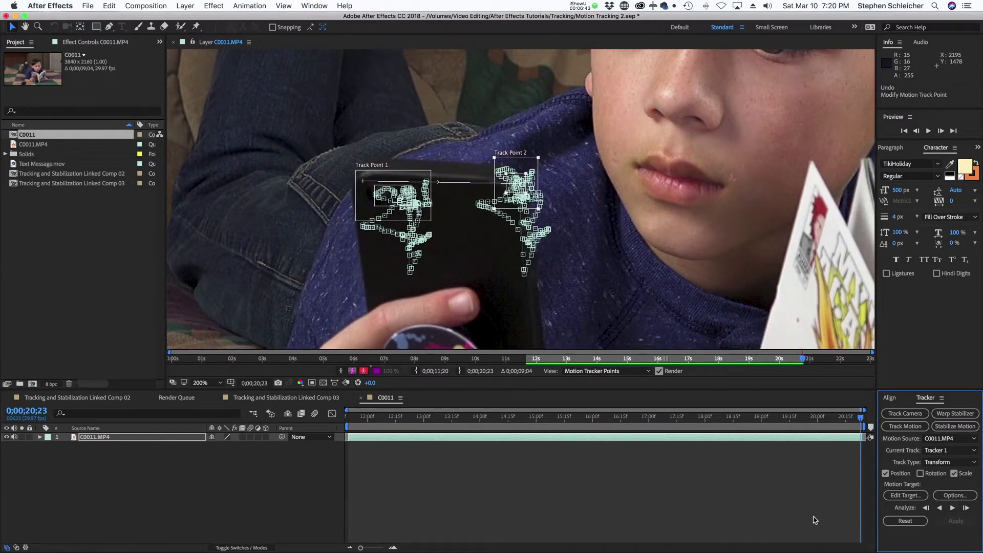
drag(860, 421, 526, 432)
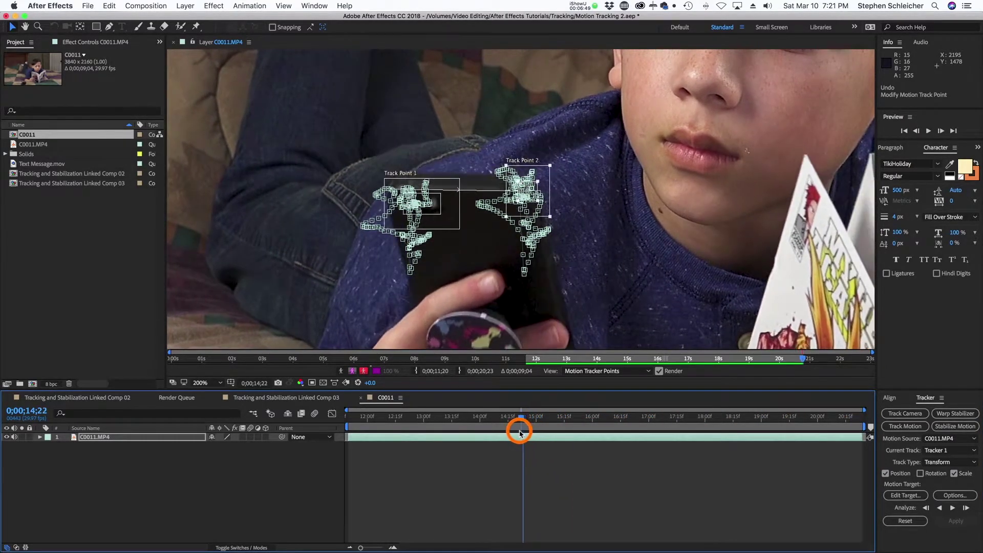
Step: Settle on frame 14;23 and swap the Layer C0011.MP4 view for the C0011 composition viewer
mouse_move(519, 432)
mouse_down()
mouse_move(512, 430)
mouse_move(523, 433)
mouse_up()
double_click(385, 402)
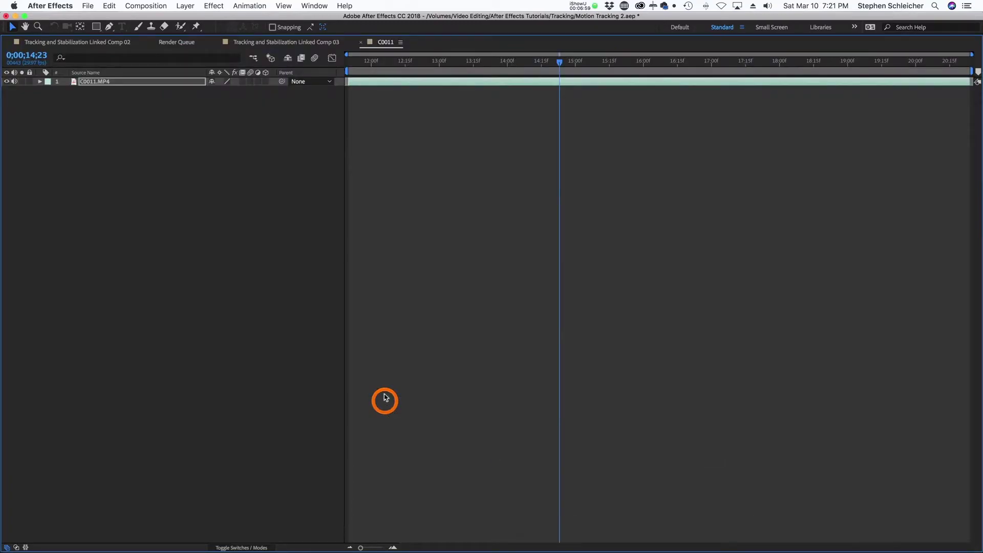
double_click(384, 43)
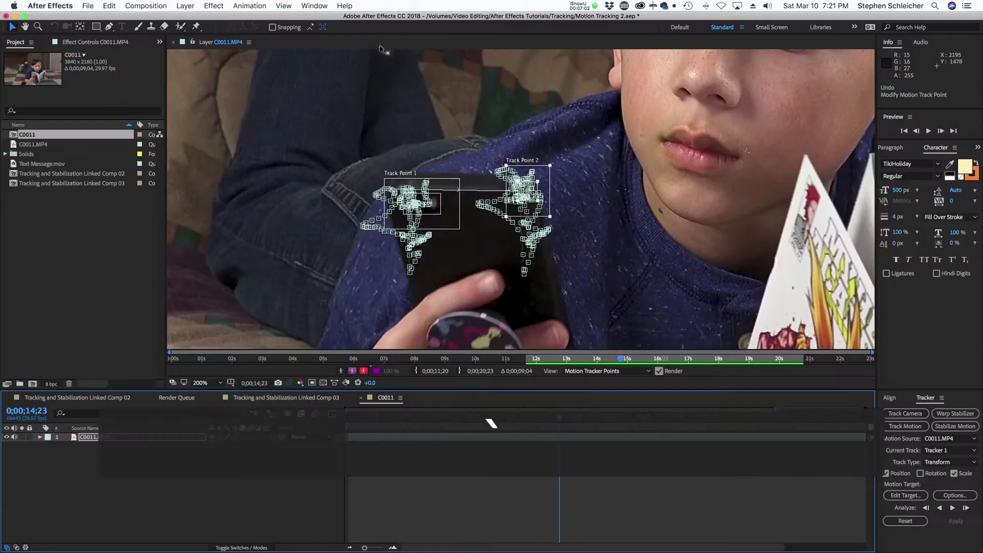
double_click(13, 135)
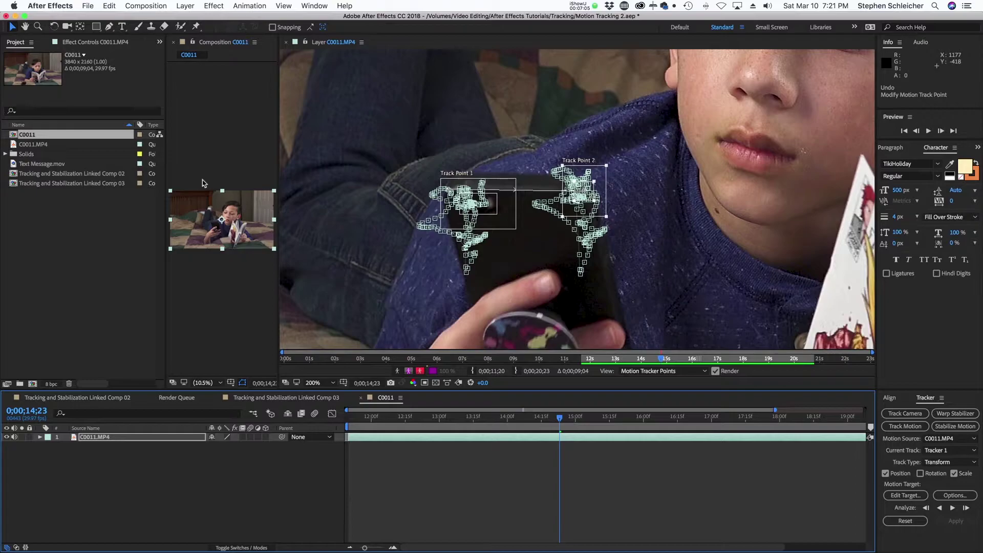
click(288, 42)
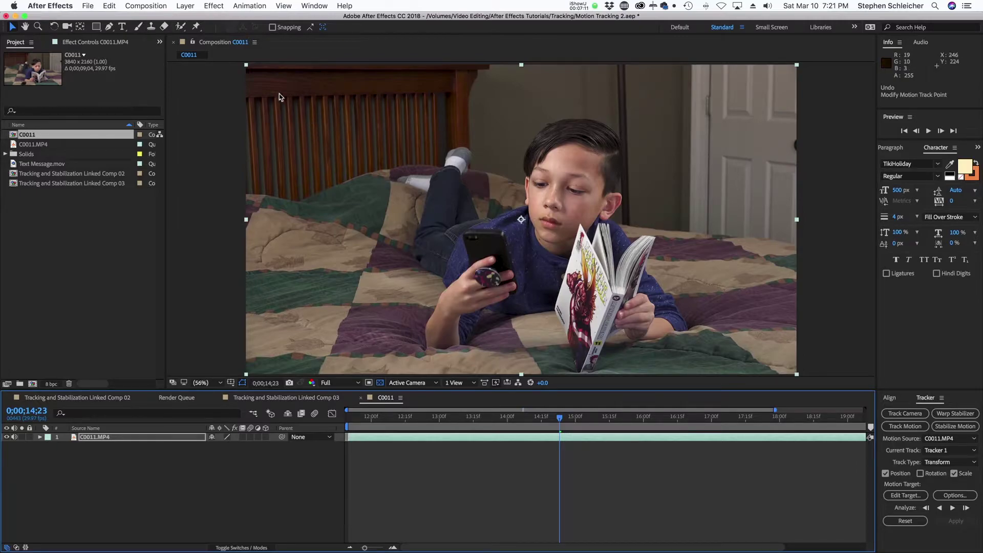
click(185, 6)
mouse_move(189, 19)
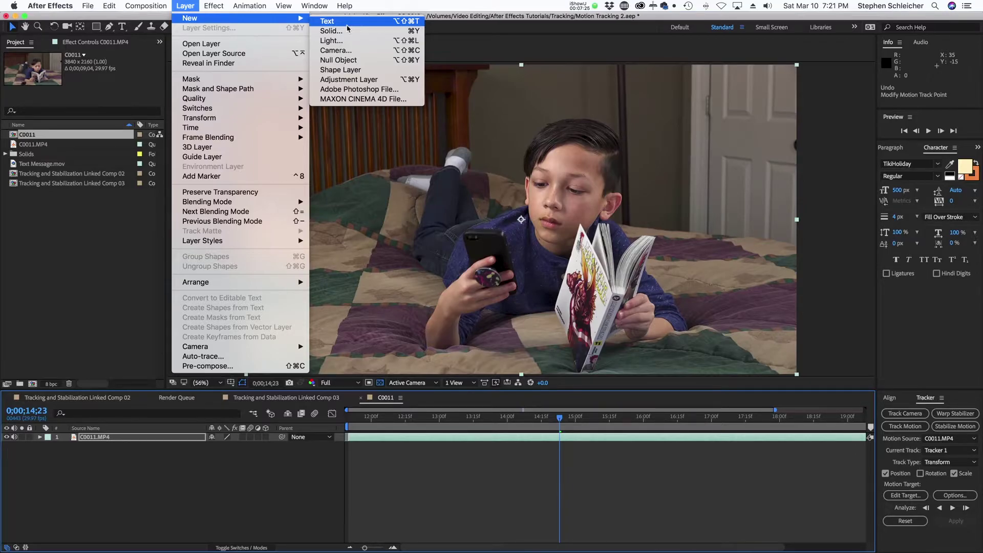
Step: Add a new null object layer (Null 2) and reopen C0011.MP4's tracking view
click(353, 60)
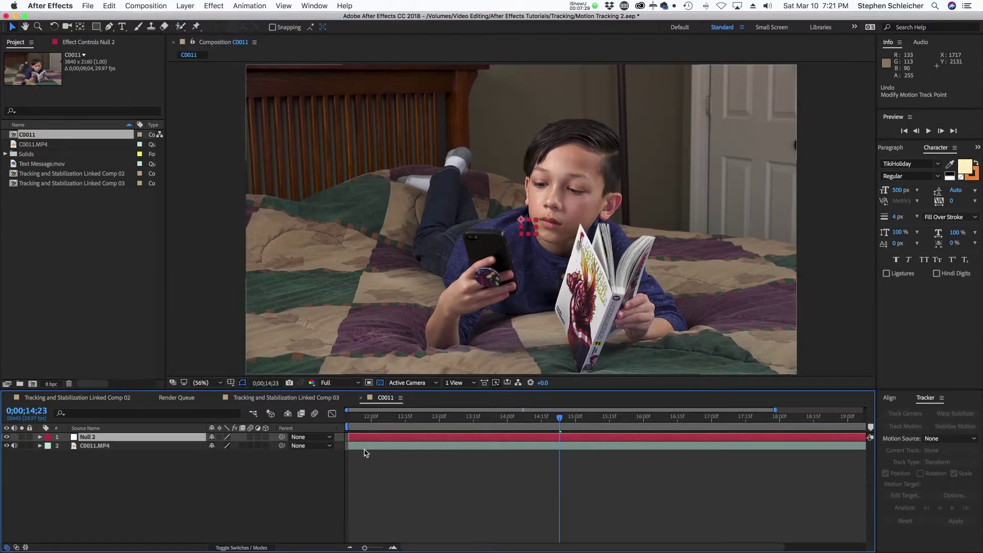
click(102, 446)
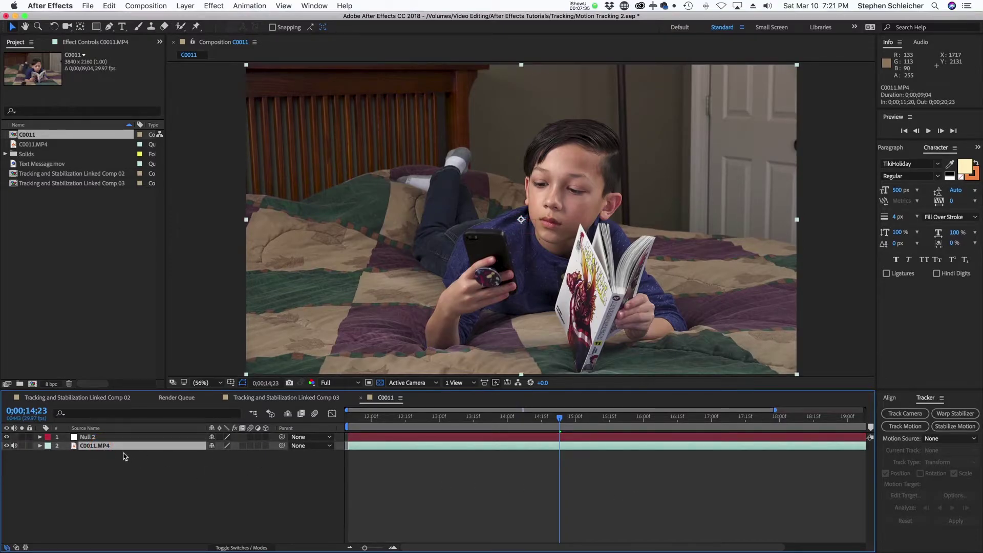
double_click(99, 445)
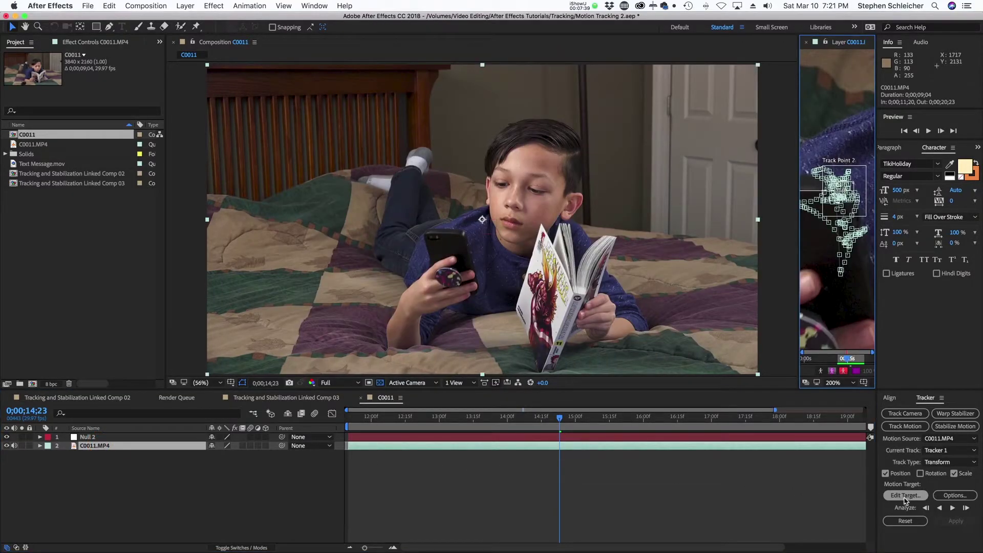
Step: Apply the phone track's motion to Null 2 in X and Y, then zoom to 200%
click(905, 495)
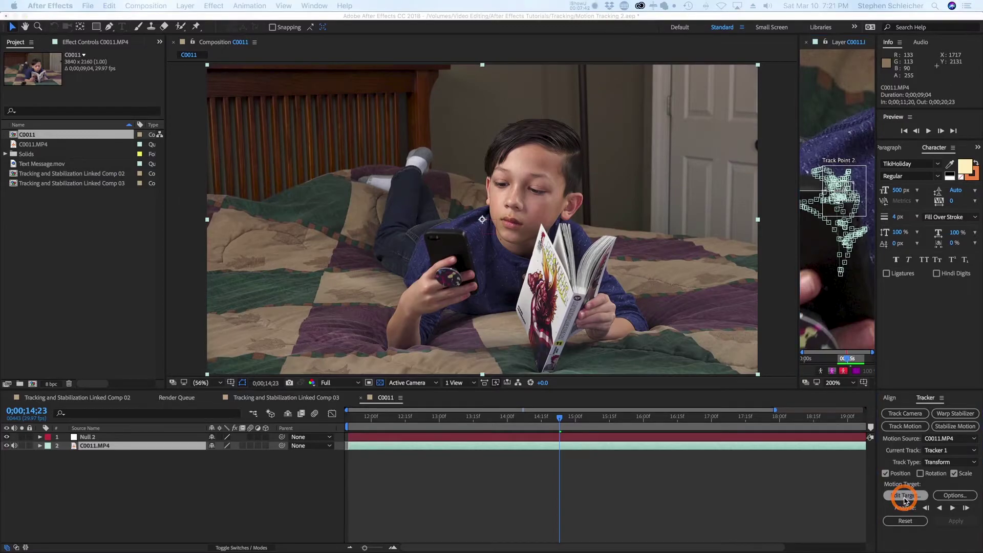
drag(434, 285, 314, 266)
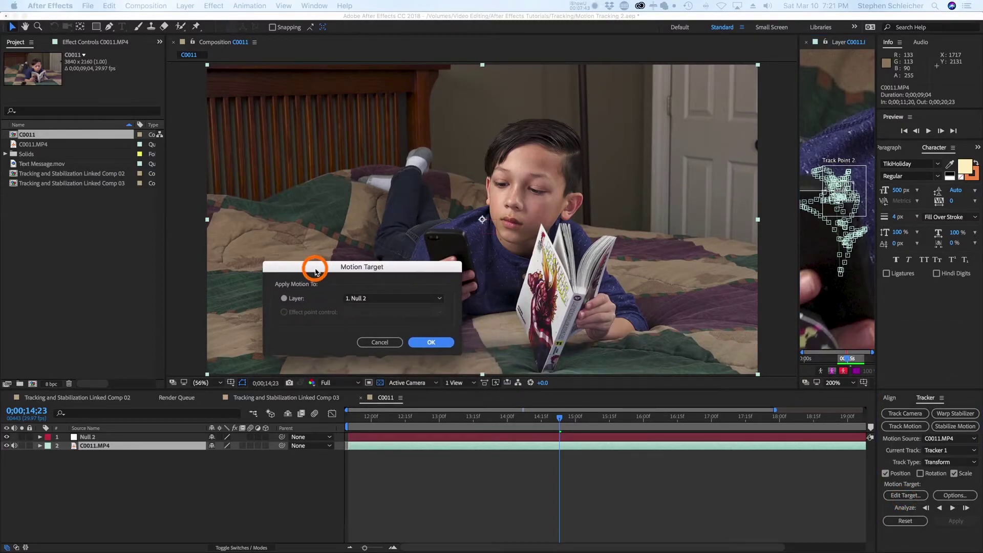
click(431, 343)
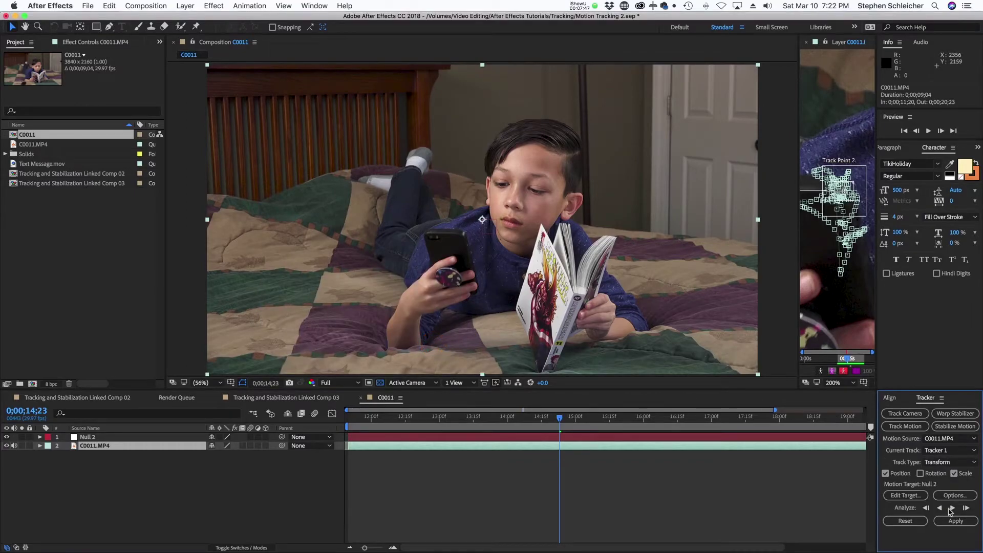
click(954, 520)
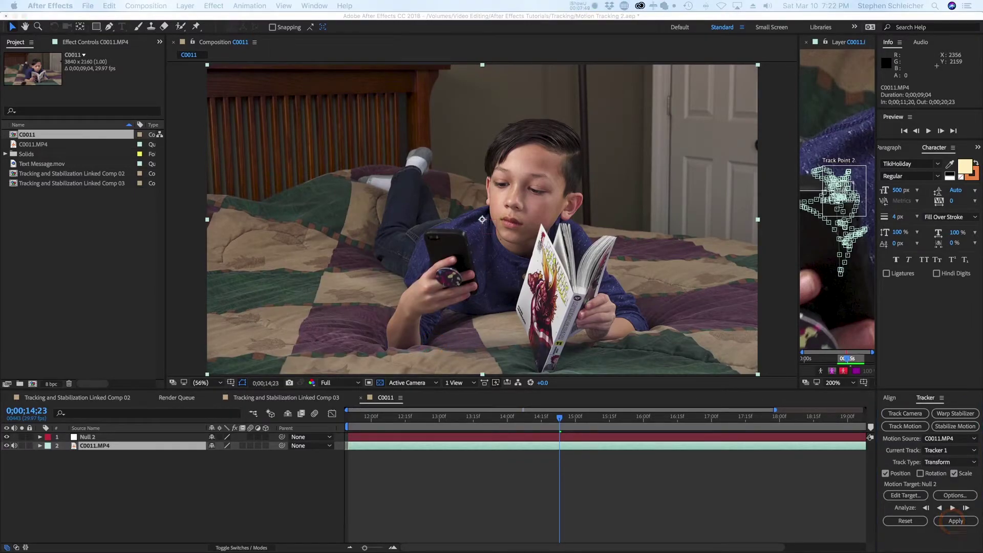
drag(391, 246, 348, 195)
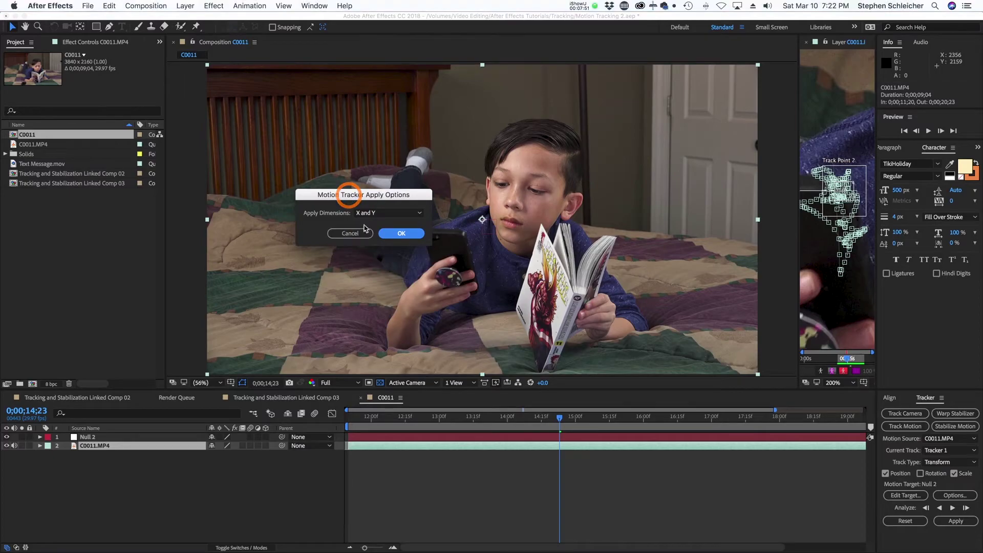
click(402, 234)
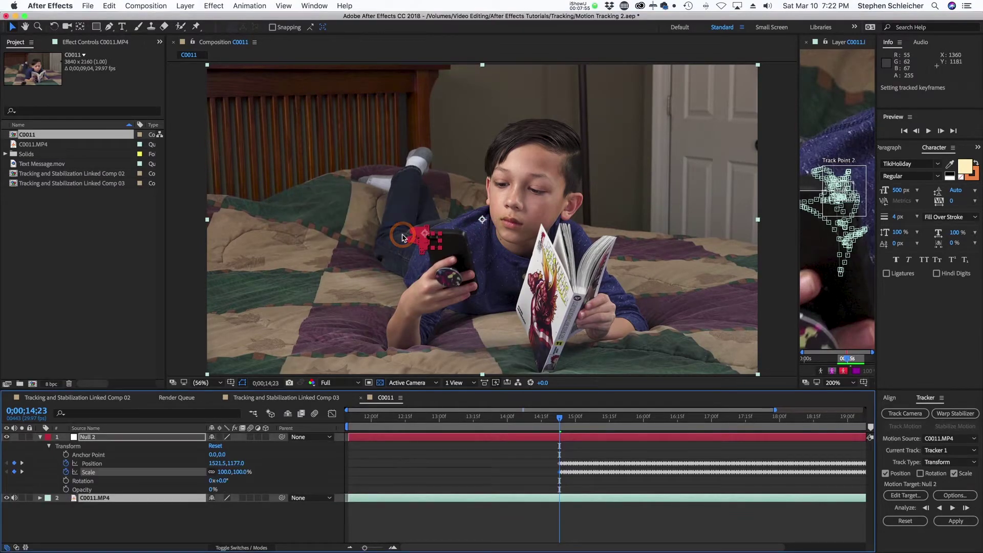
key(period)
key(period)
key(period)
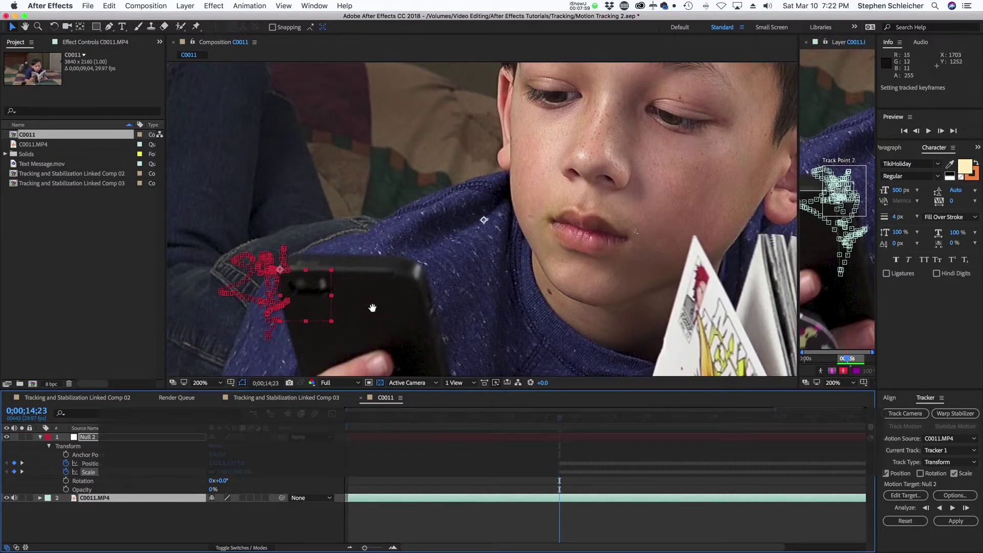
Step: Pan and scrub to confirm Null 2 follows the phone, then close the Layer C0011.MP4 panel
drag(373, 308, 616, 223)
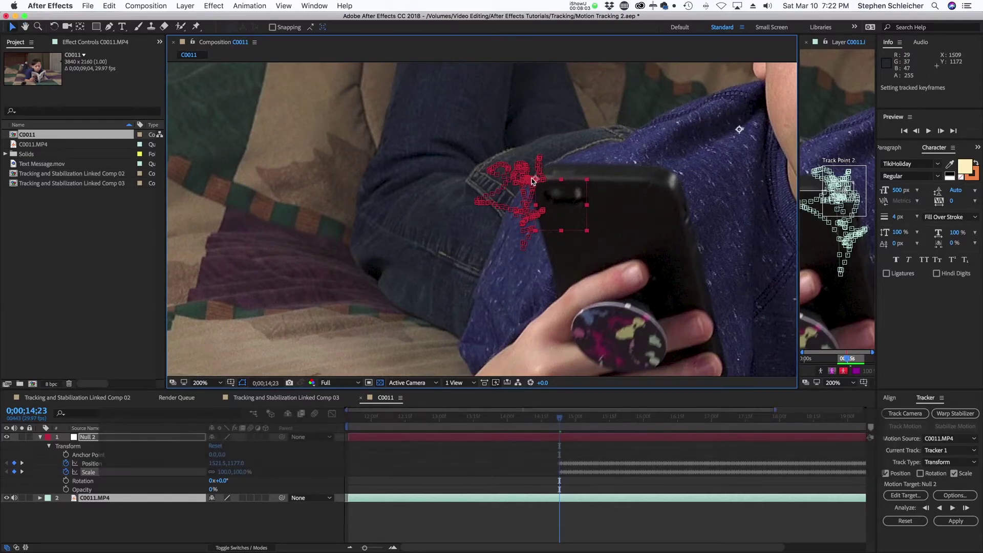
drag(561, 421, 559, 441)
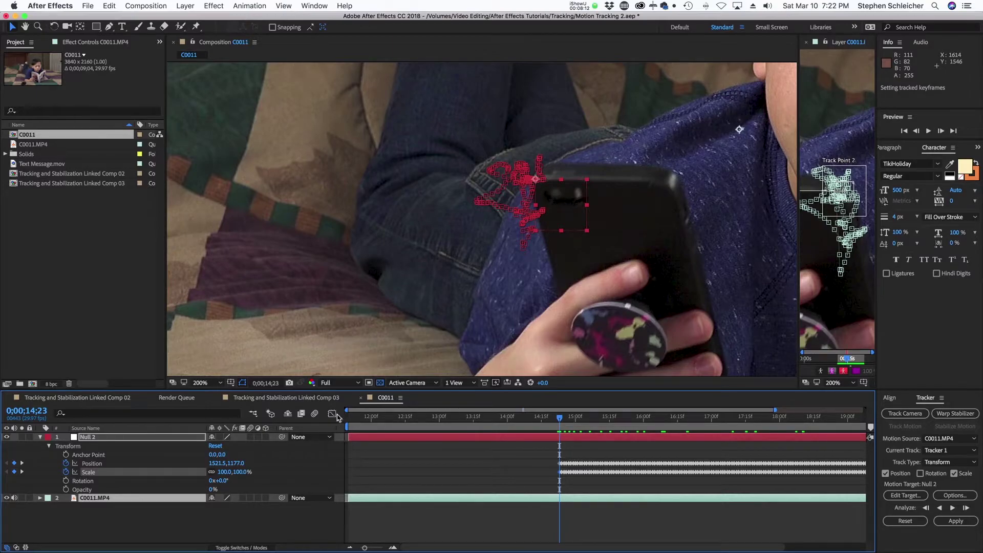
click(807, 42)
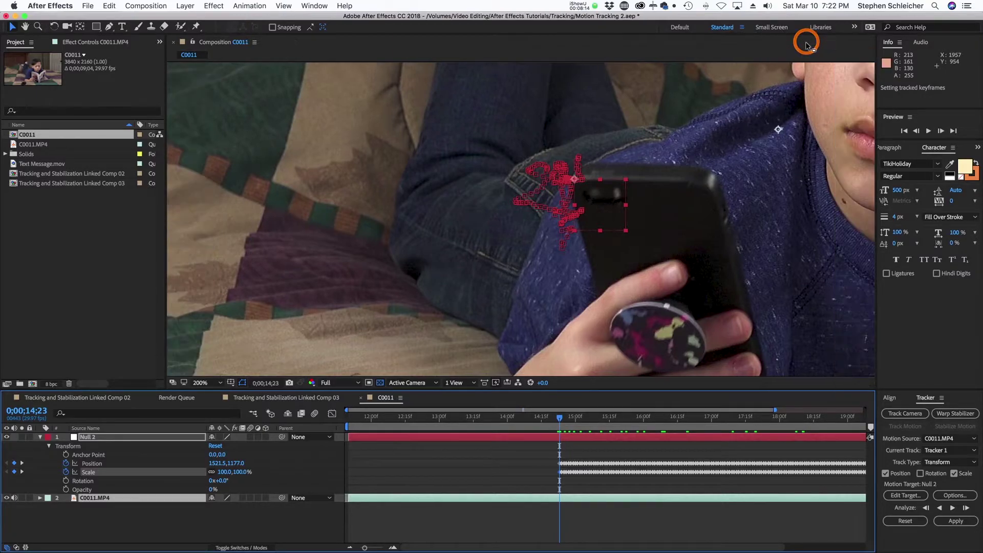
Step: Drag Text Message.mov into the timeline as the top layer, starting at 0;00;14;23
click(9, 164)
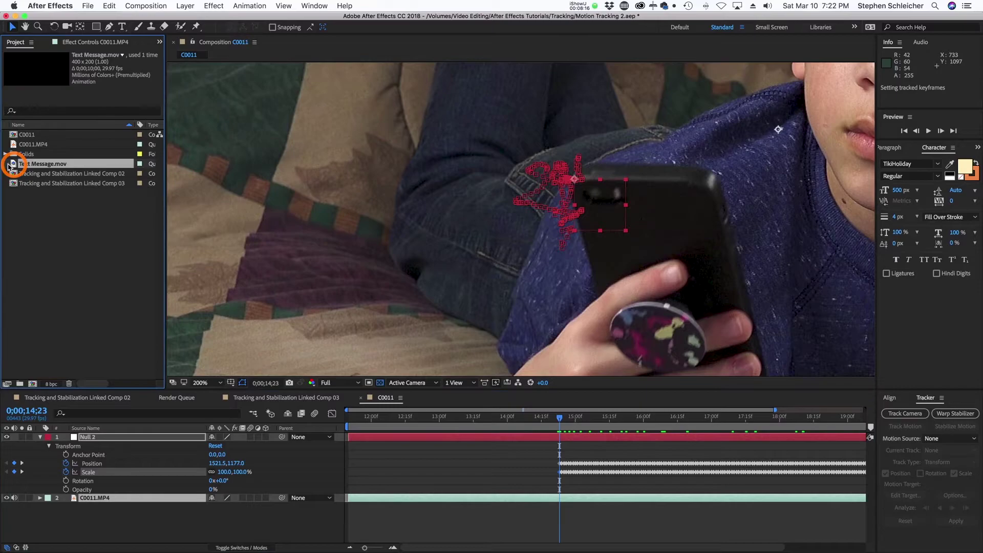
drag(9, 164, 565, 436)
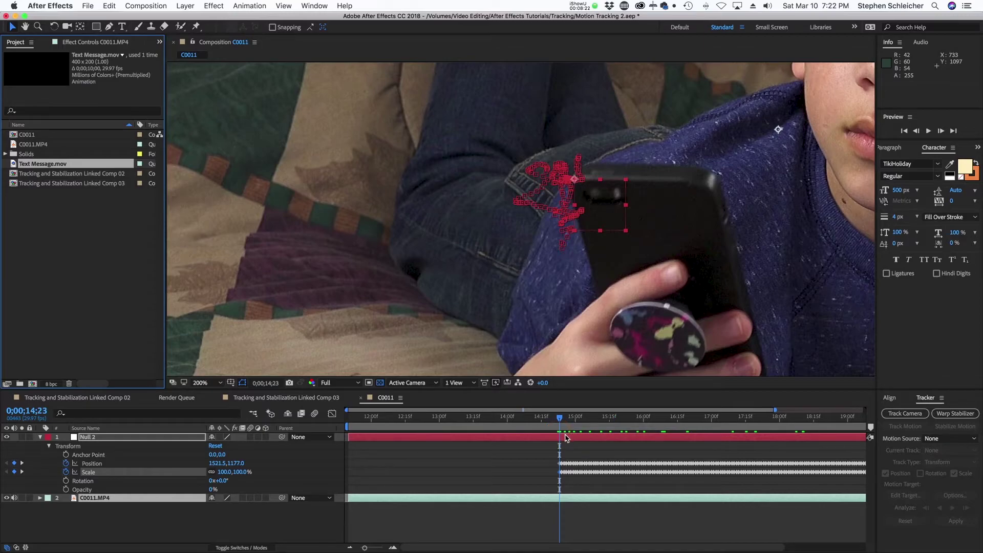
drag(15, 169, 561, 436)
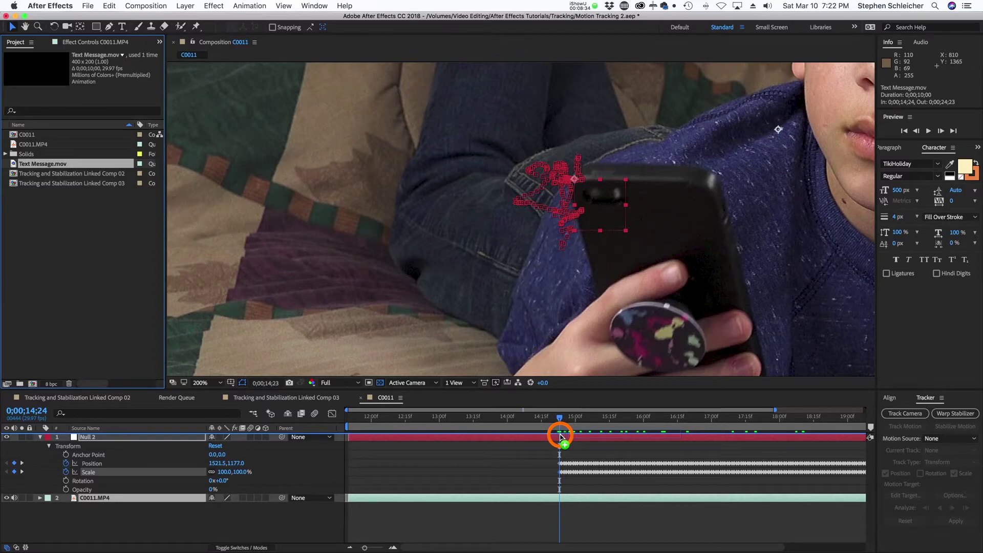
drag(560, 436, 576, 438)
click(578, 437)
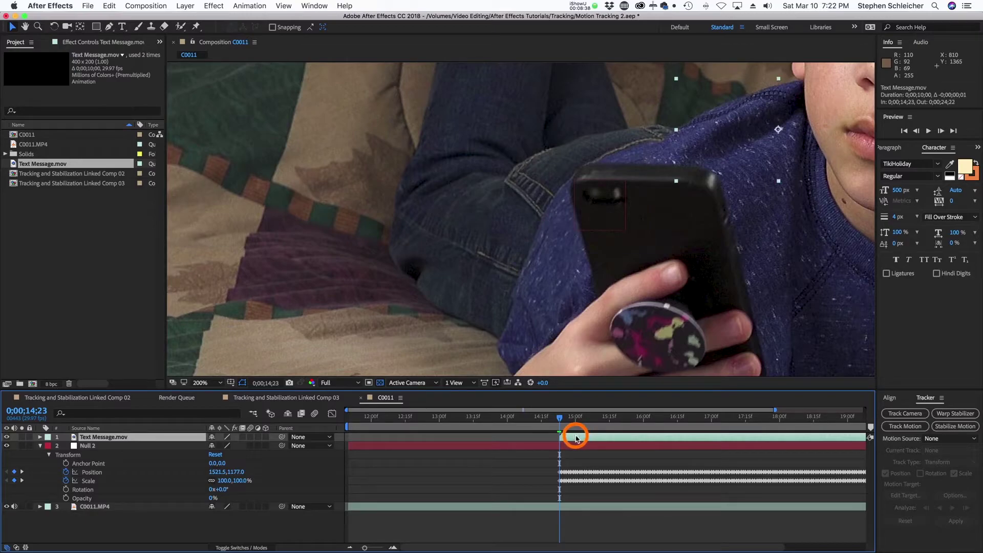
Step: Zoom the viewer to 100% and scrub through to preview the message bubbles
key(comma)
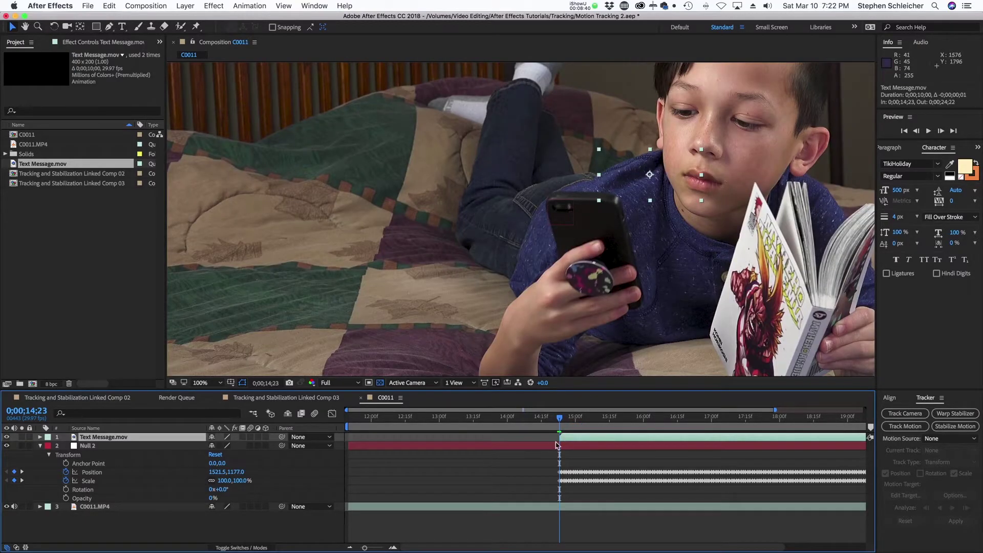
drag(563, 420, 743, 418)
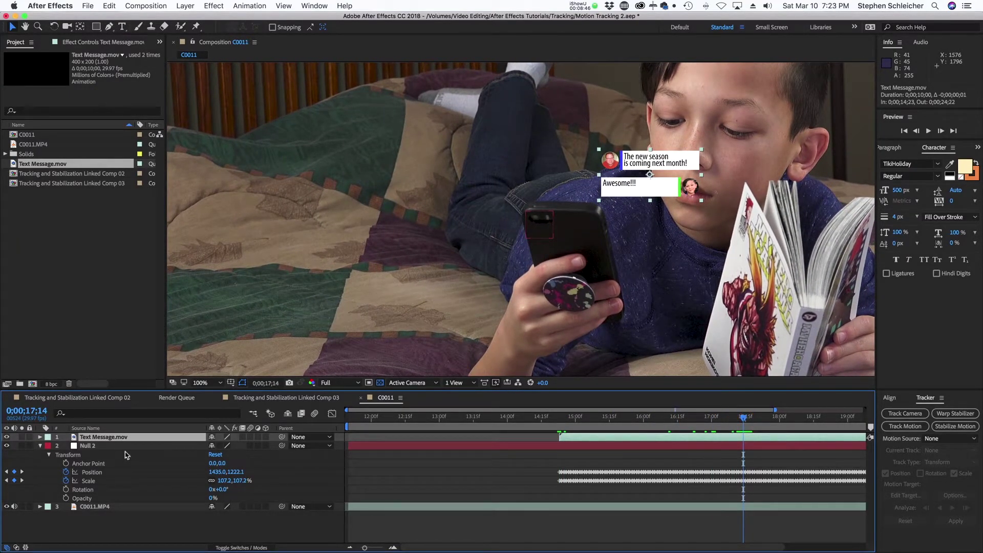
drag(747, 417, 560, 429)
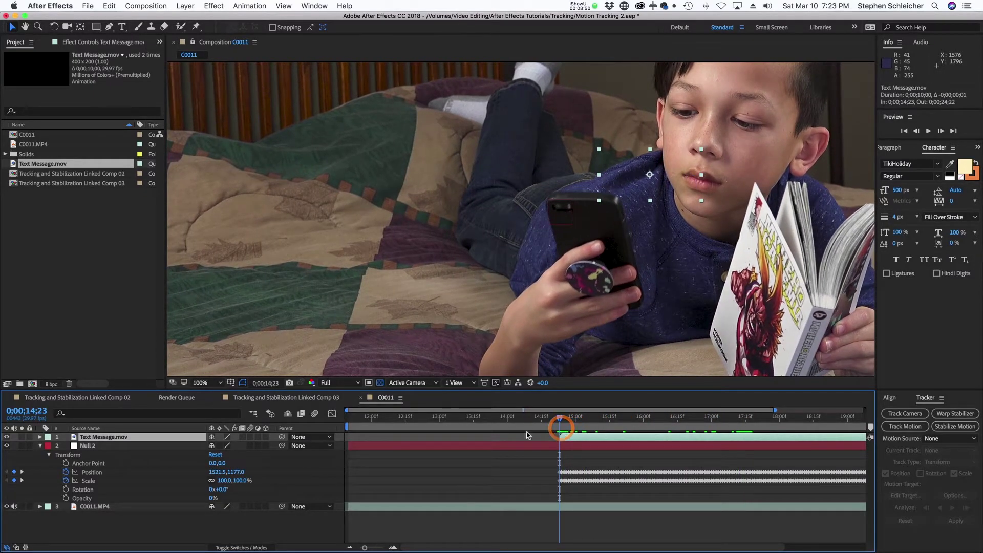
Step: Set Text Message.mov's Parent to 2. Null 2
click(306, 437)
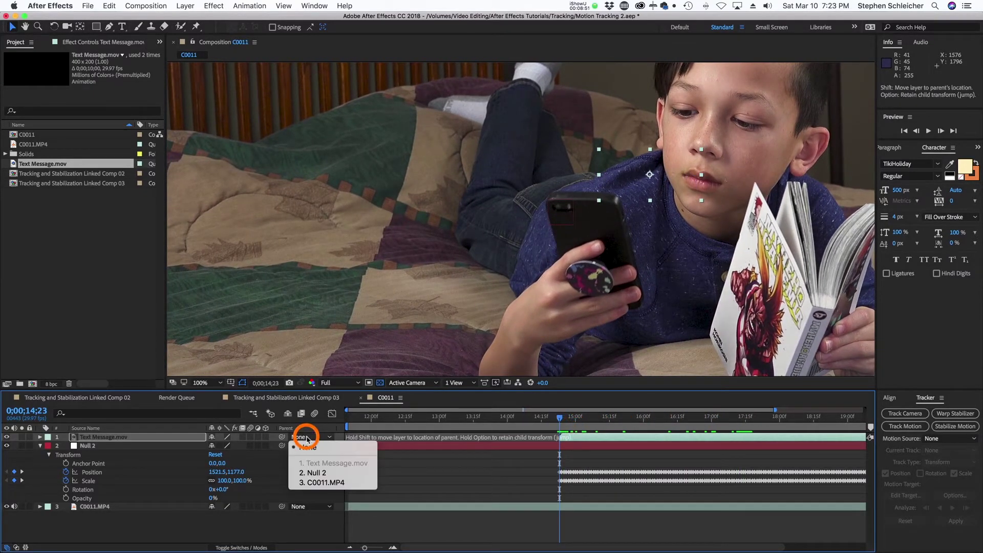
click(314, 471)
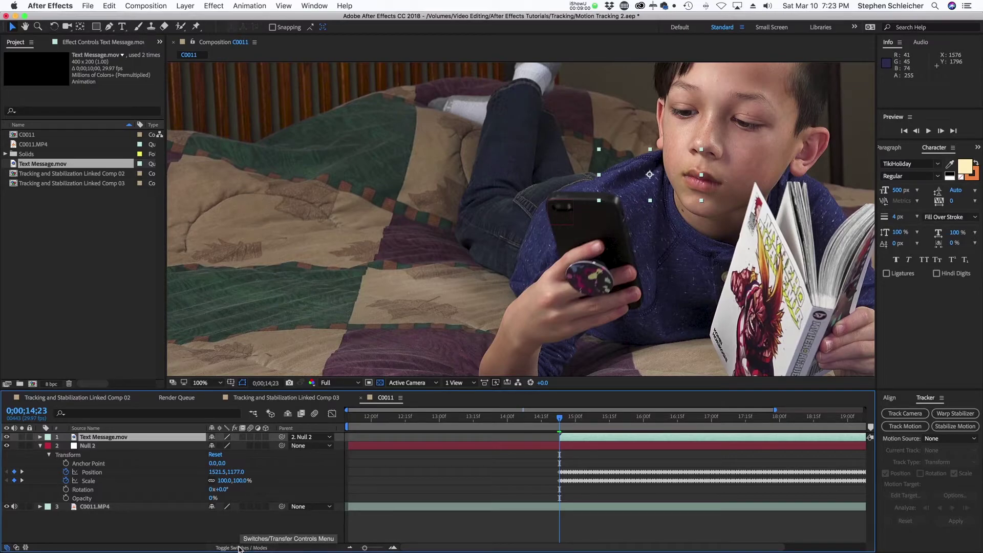
click(239, 548)
click(238, 548)
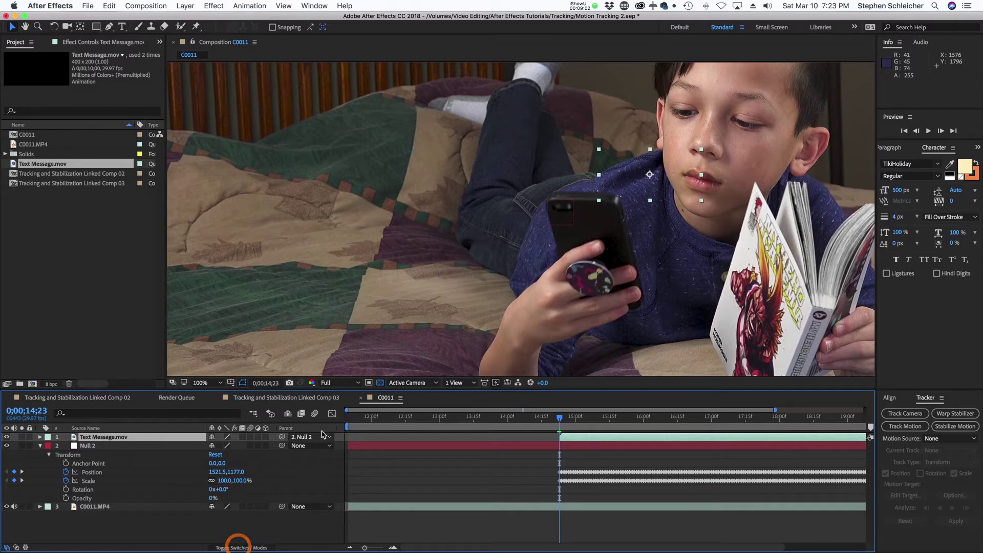
Step: Look over the timeline column options, collapse Null 2, and scrub to check the attached message
right_click(321, 433)
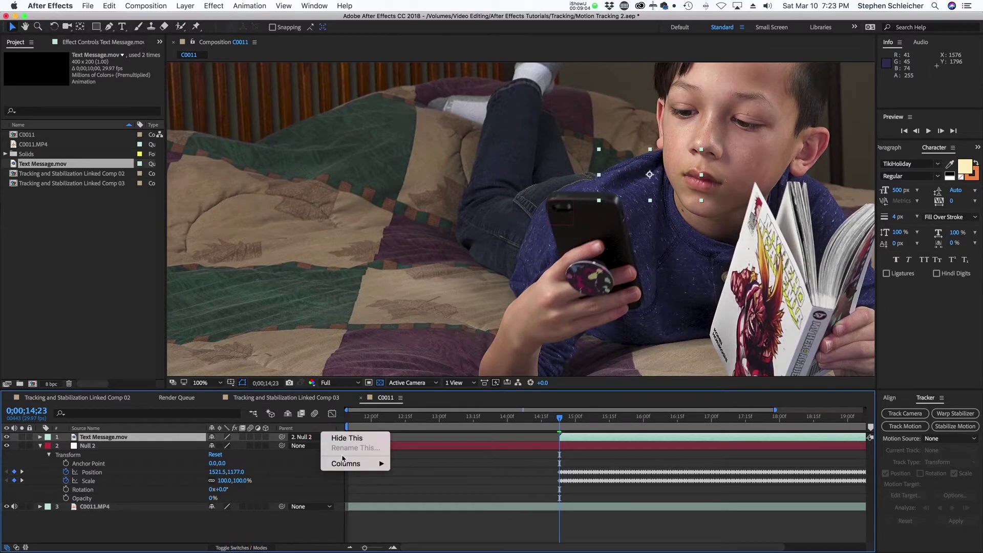
mouse_move(347, 467)
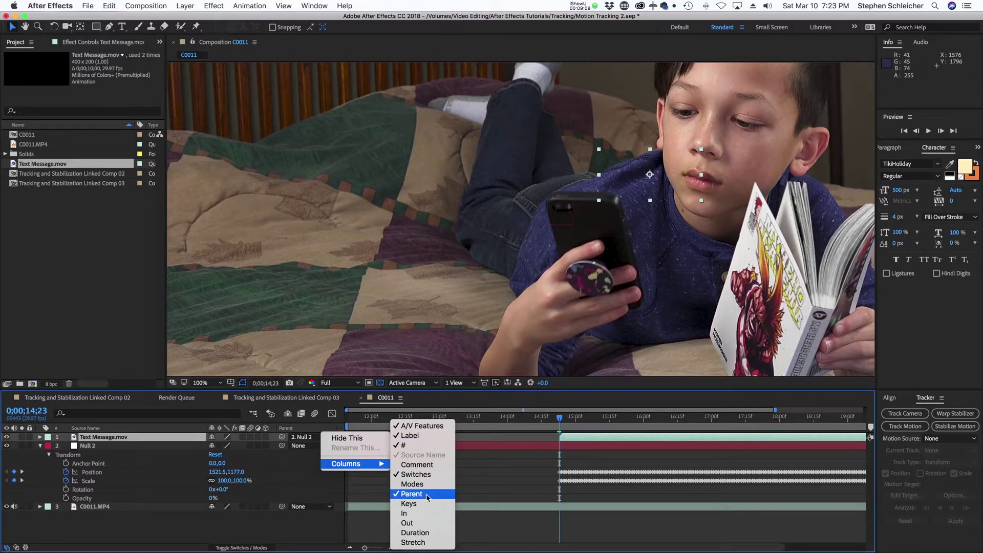
click(265, 532)
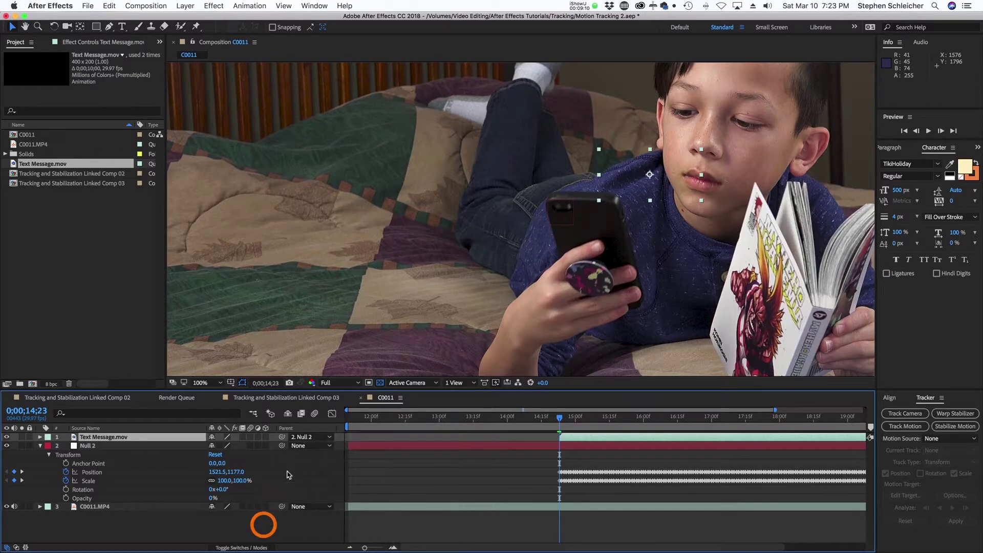
click(41, 446)
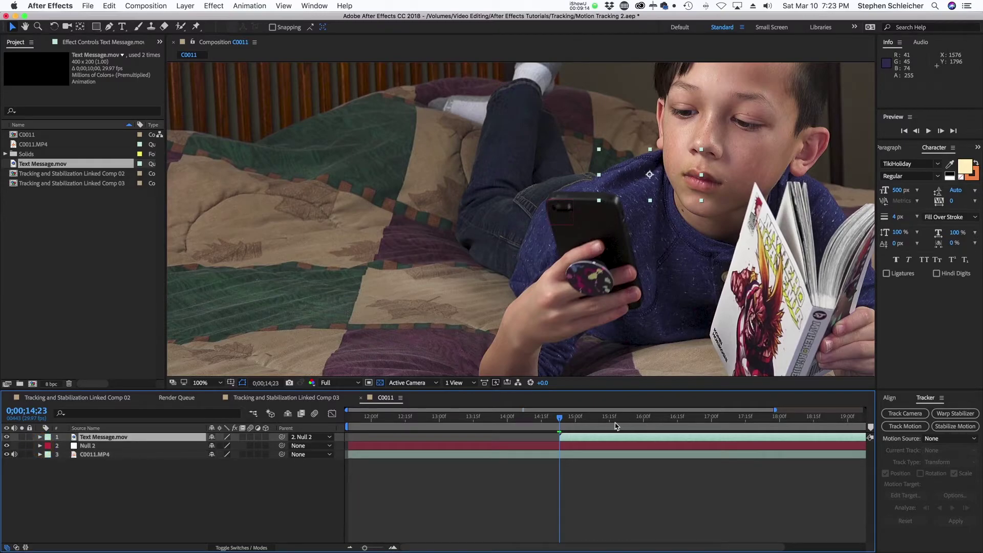
mouse_move(552, 420)
mouse_down()
mouse_move(855, 423)
mouse_move(487, 433)
mouse_move(495, 436)
mouse_up()
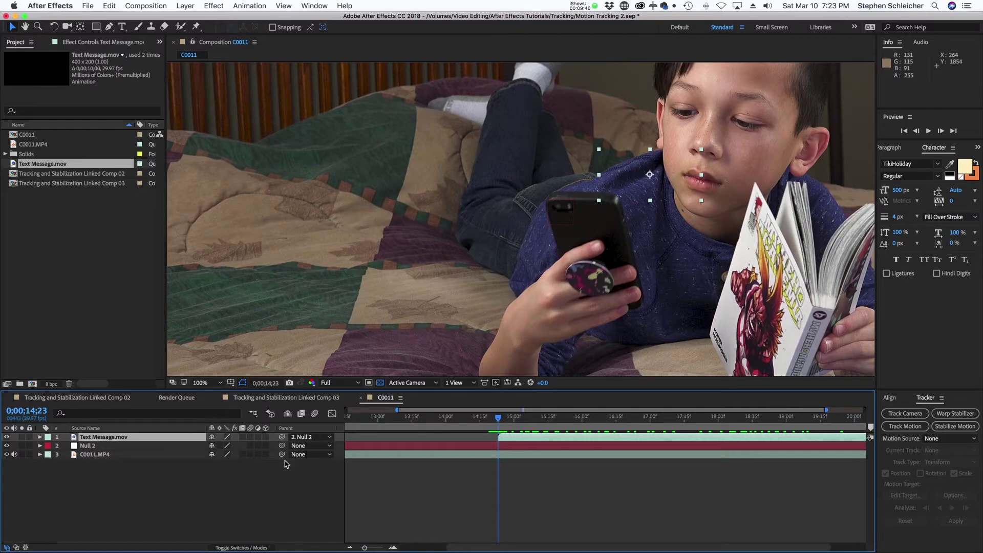
Step: Move Text Message.mov left to Position -280.5, -97.0
key(p)
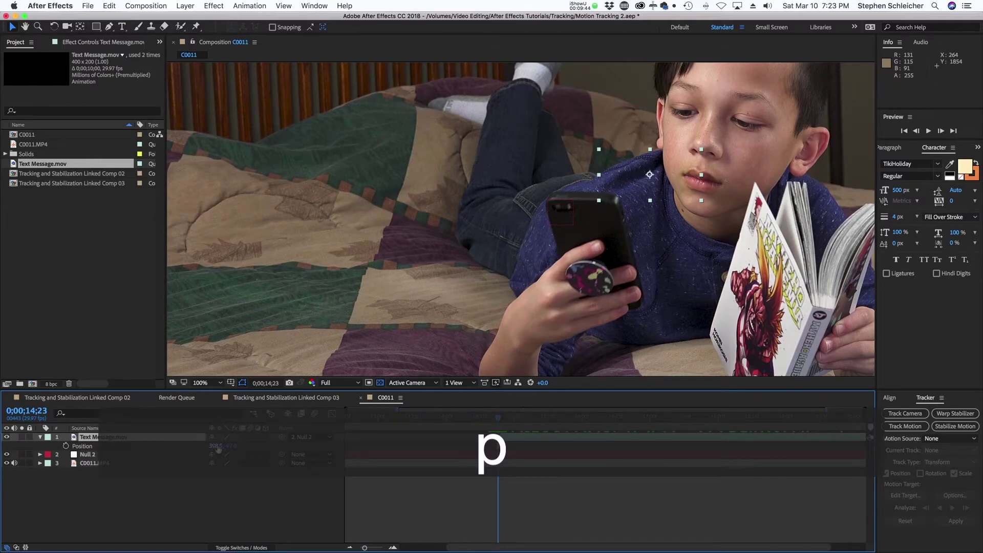
drag(219, 446, 4, 429)
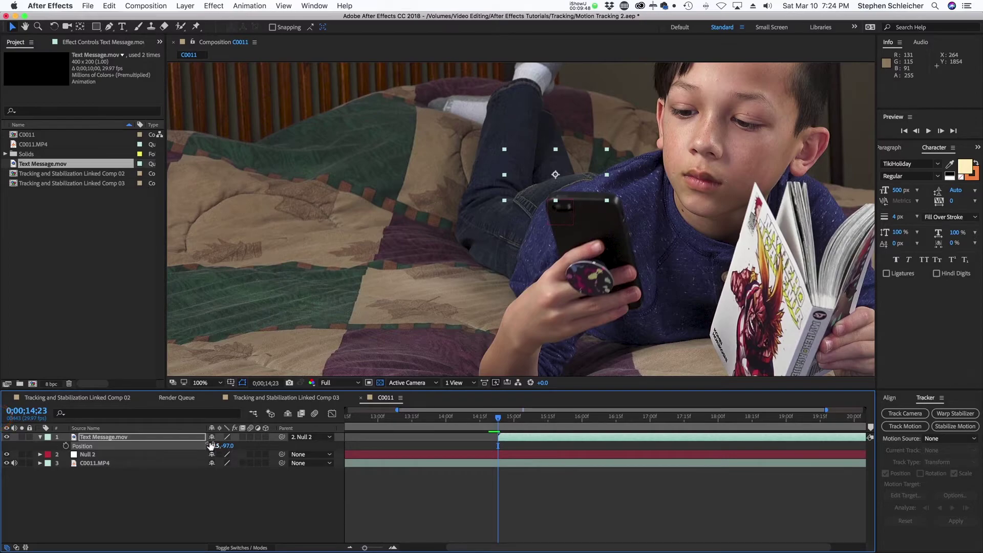
drag(210, 445, 53, 441)
Step: Expand the time navigator, scrub back near the message start, and set magnification to Fit
drag(502, 421, 843, 424)
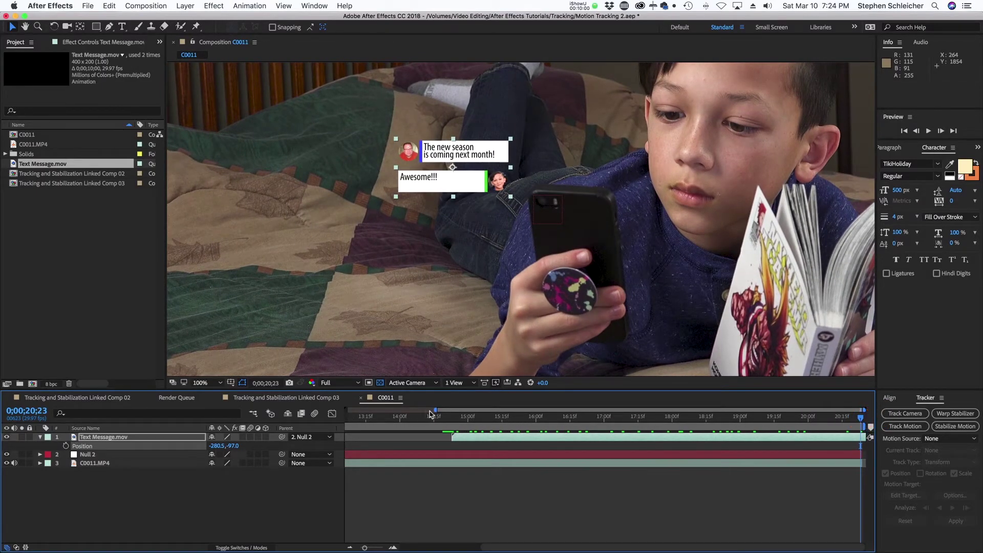
drag(436, 410, 329, 412)
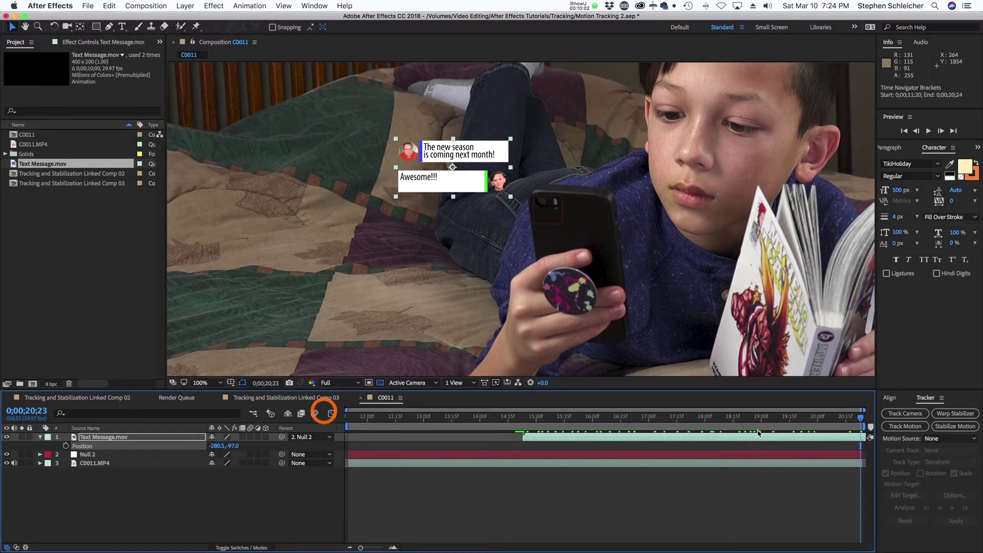
drag(824, 420, 527, 435)
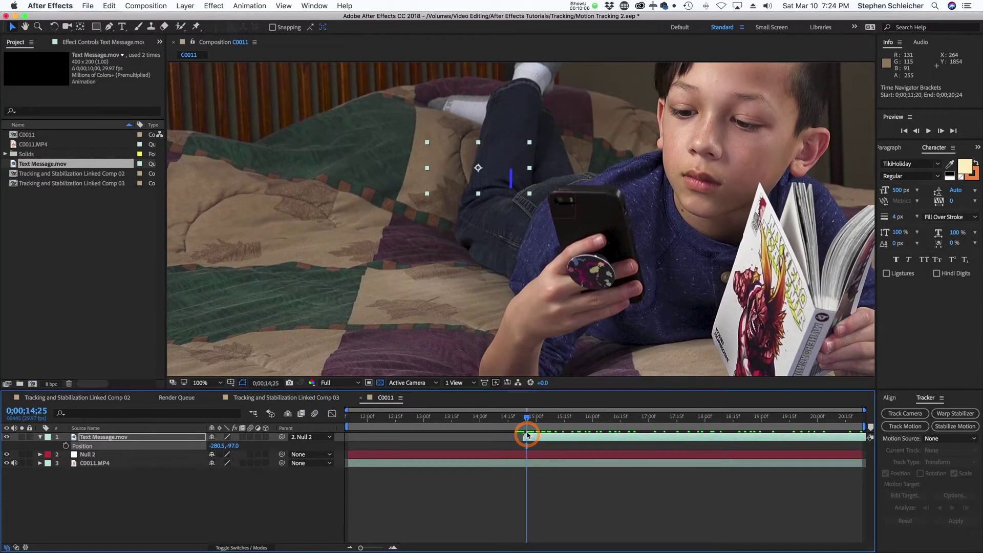
scroll(398, 267, down, 2)
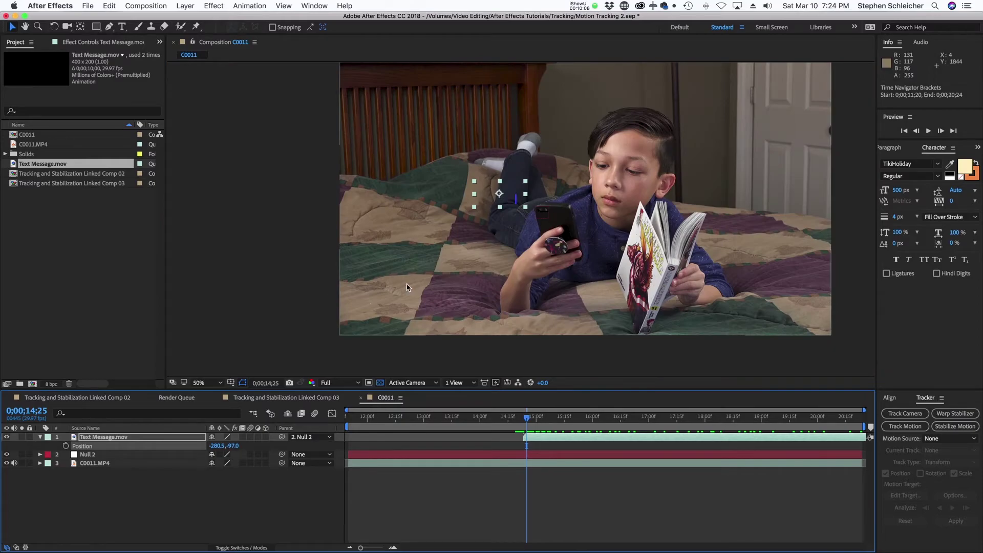
click(220, 383)
click(224, 400)
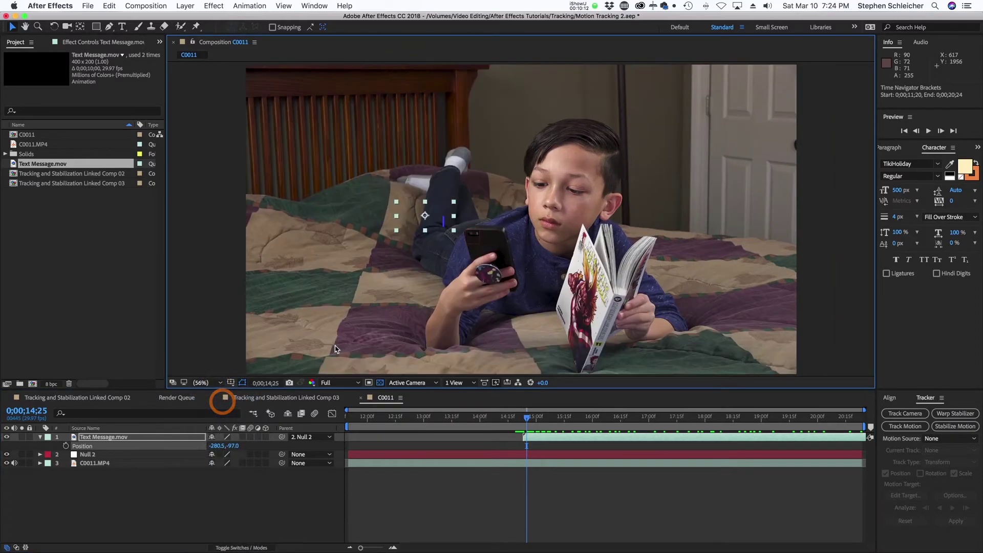
click(116, 437)
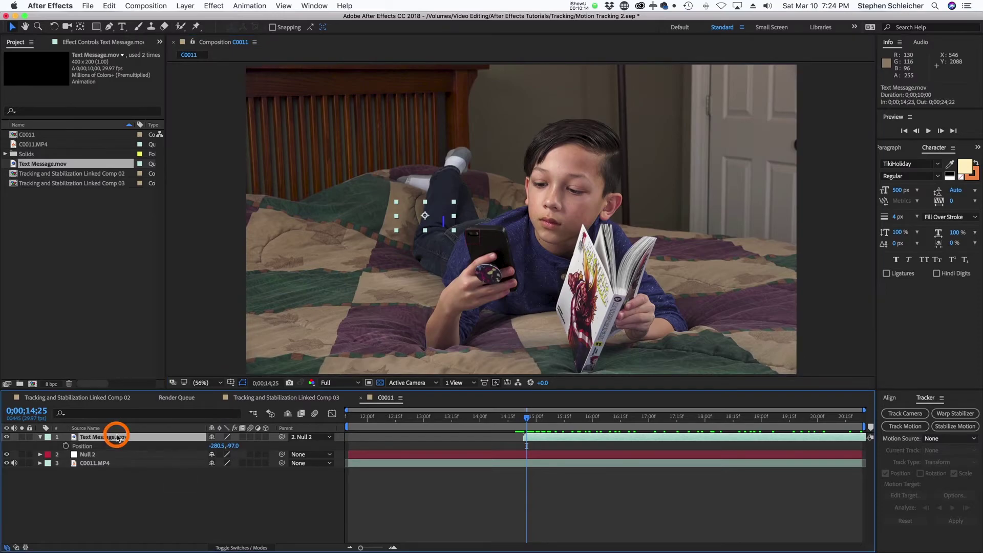
Step: Scale Text Message.mov to 200% and shift its Position X left to -403.5
key(s)
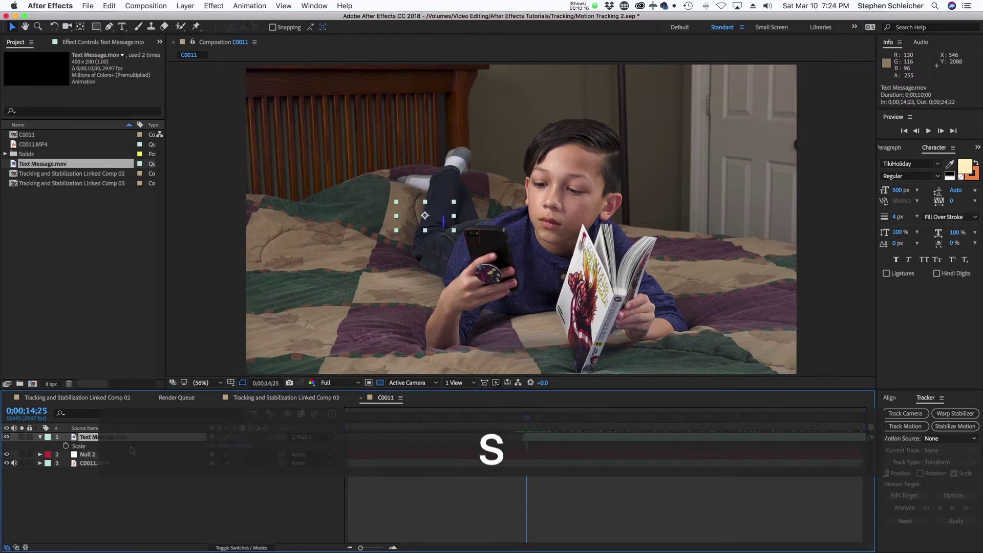
click(224, 446)
text(200)
key(Return)
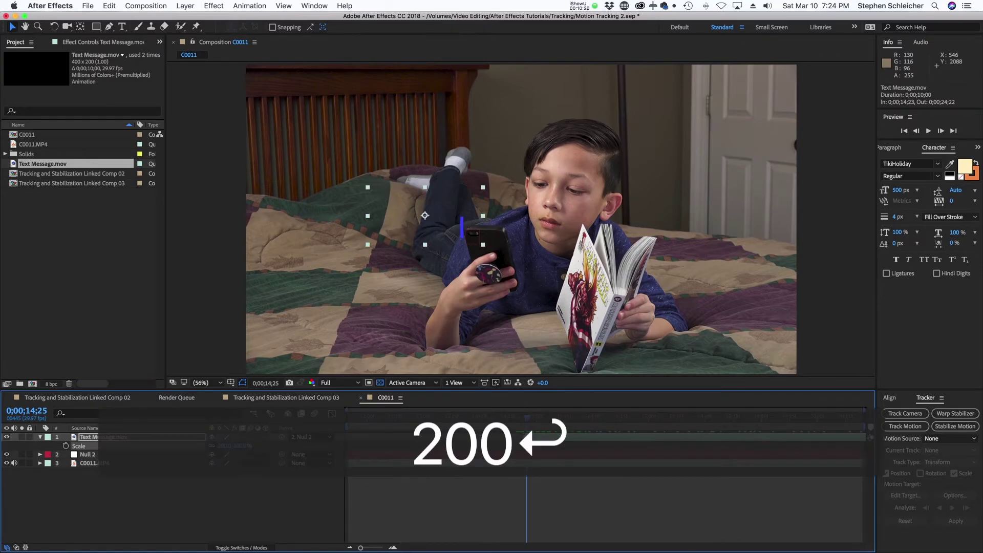
key(shift+p)
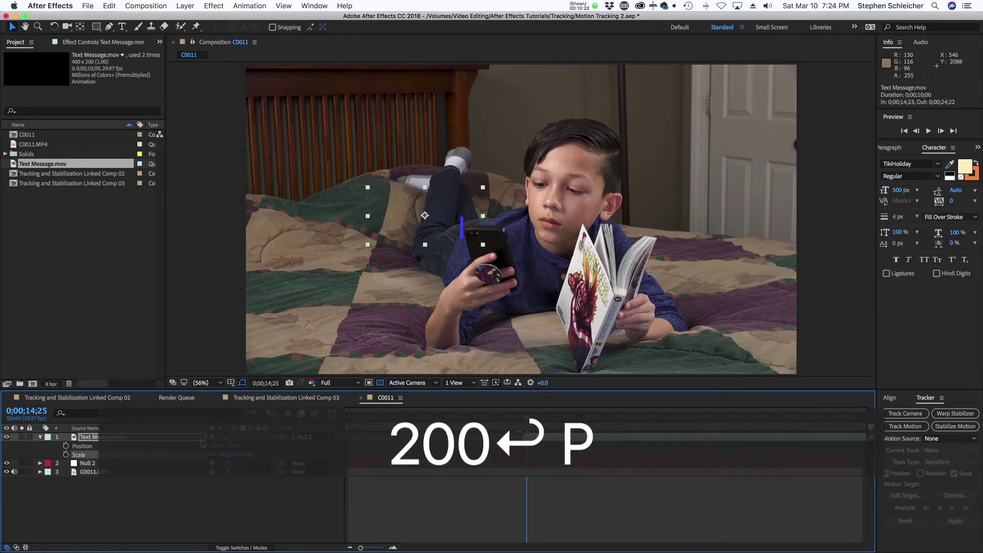
drag(220, 445, 152, 444)
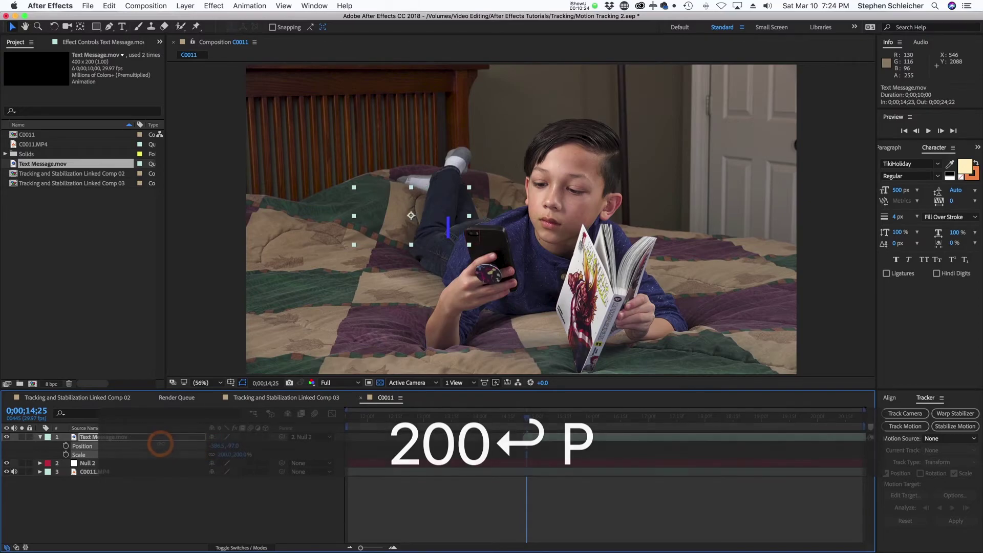